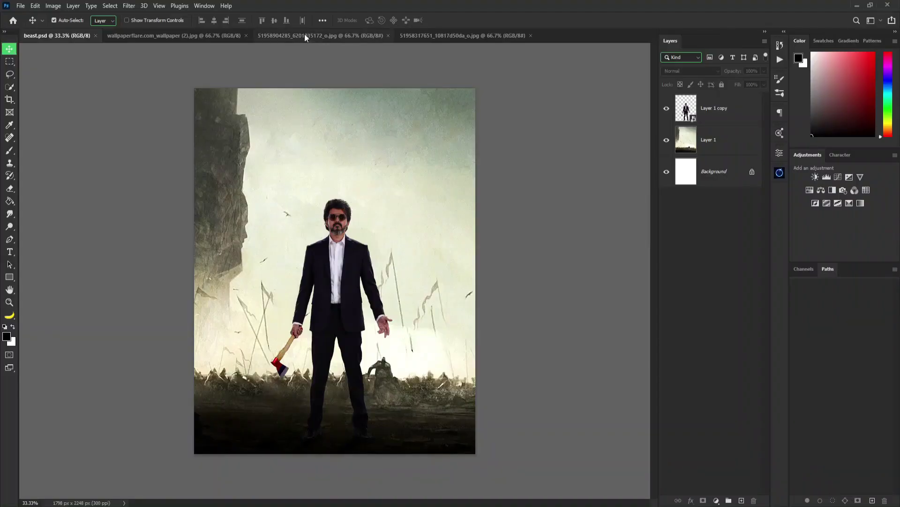
- Look over the knight-on-battlefield and suited-man-with-axe reference photos
click(217, 37)
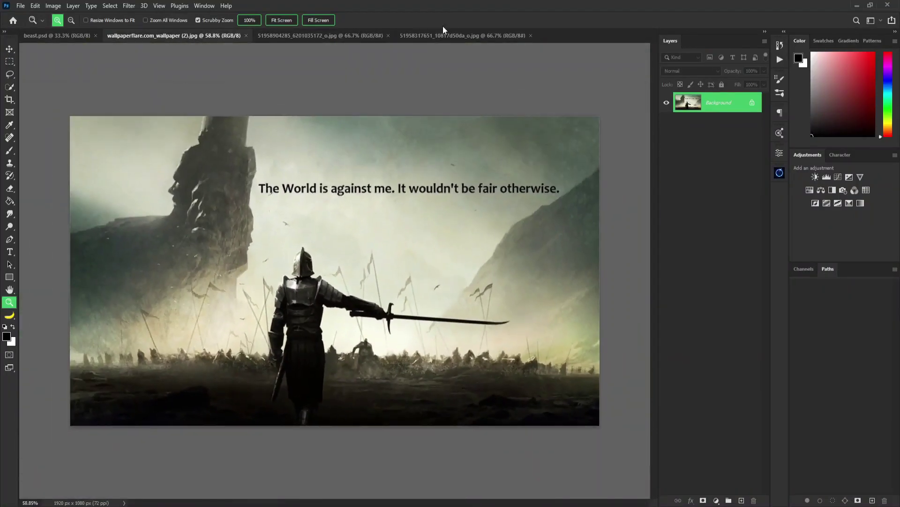
click(443, 35)
drag(327, 288, 338, 171)
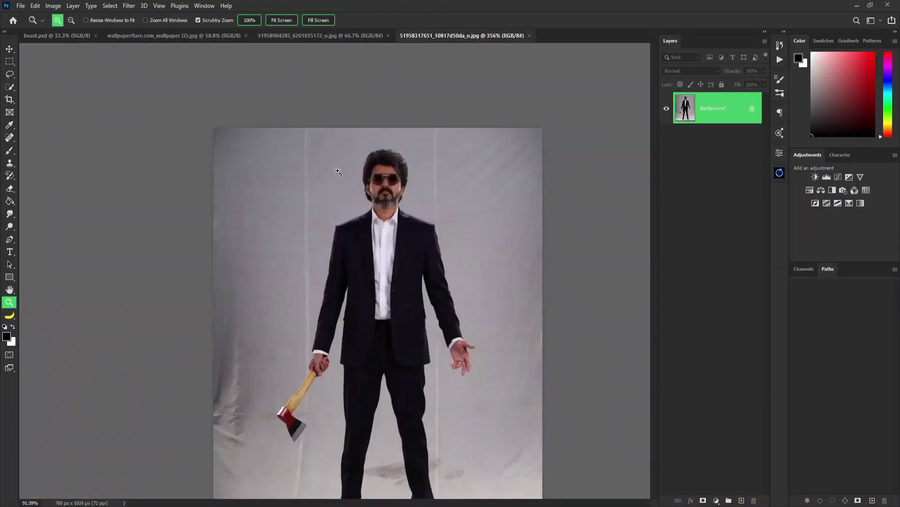
click(297, 36)
click(356, 169)
- Back on beast.psd, duplicate Layer 1 copy and start Hue/Saturation on the copy
click(56, 35)
click(358, 240)
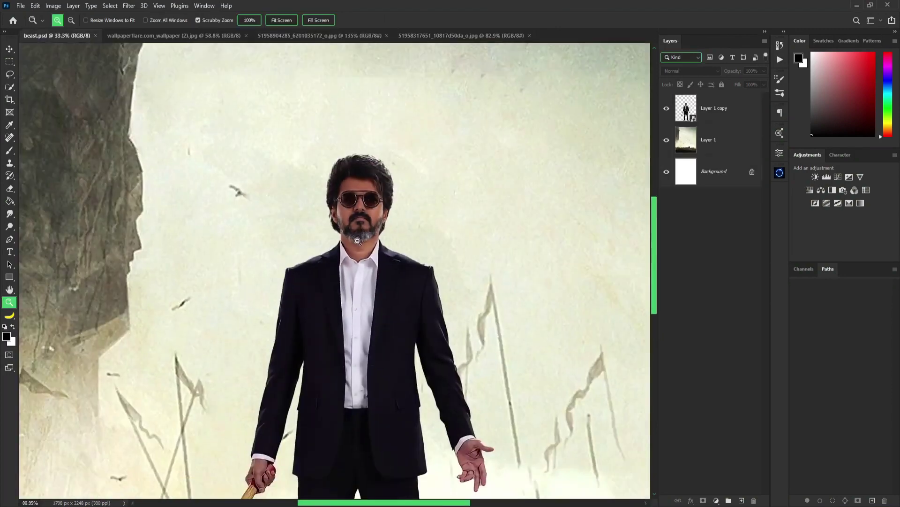
key(ctrl+0)
key(v)
click(741, 501)
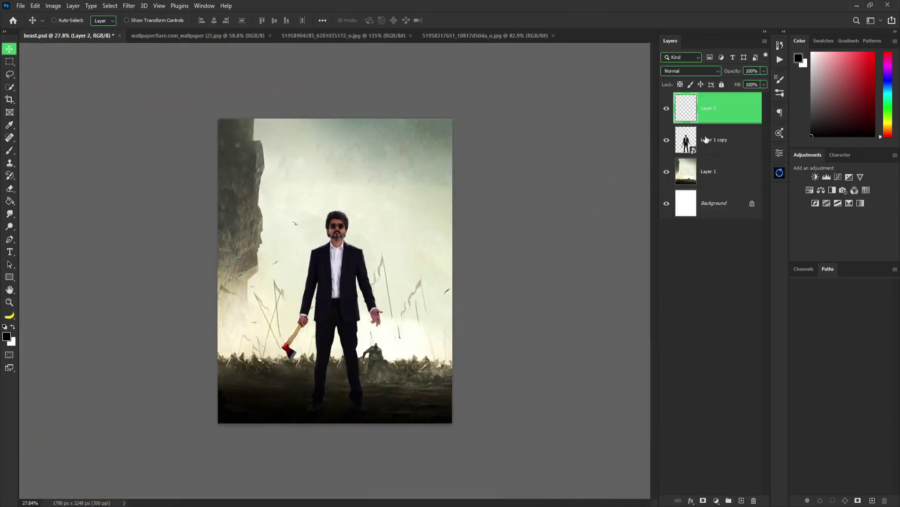
key(ctrl+z)
key(ctrl+j)
key(ctrl+u)
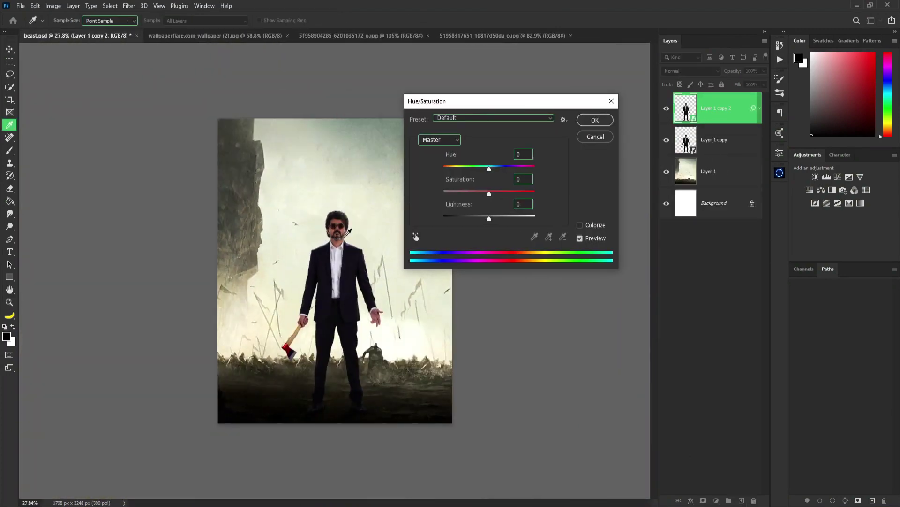
- Confirm the Hue/Saturation dialog on the duplicated man layer
scroll(339, 213, up, 3)
scroll(339, 213, up, 3)
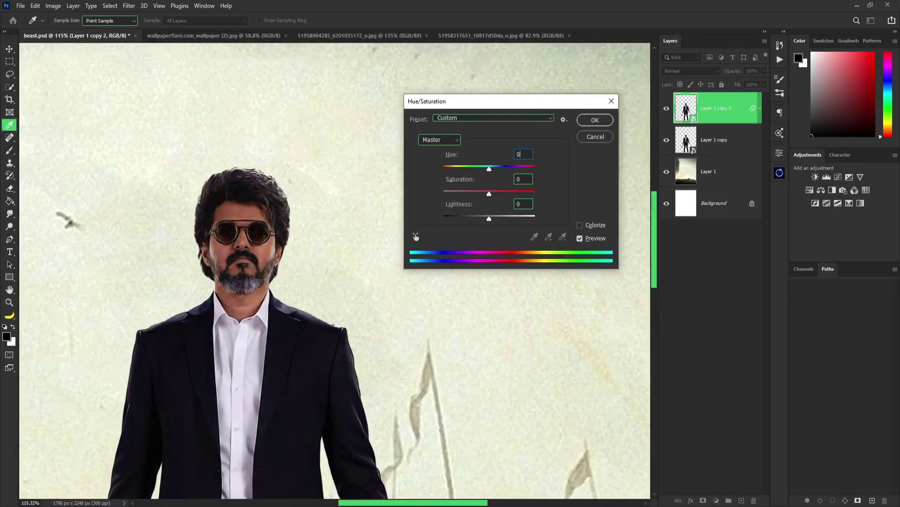
click(595, 120)
key(v)
scroll(305, 283, down, 3)
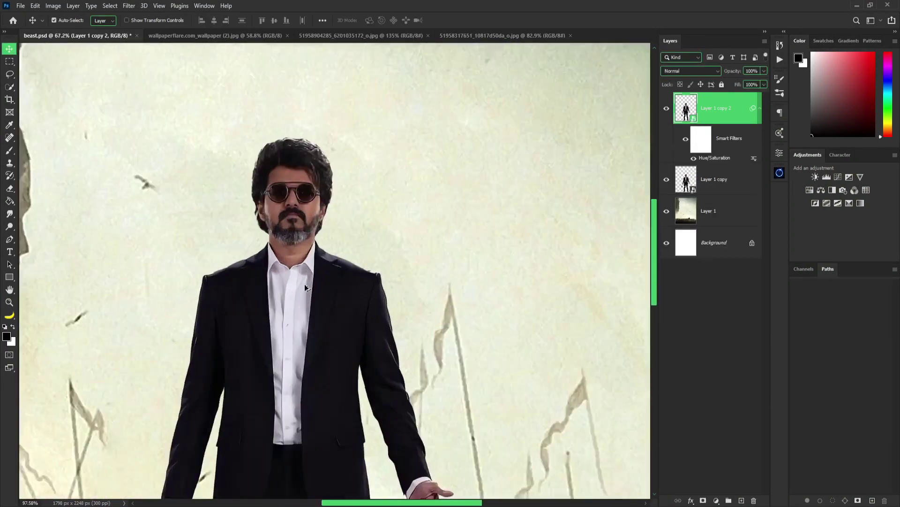
scroll(305, 283, down, 3)
- Add a clipped Hue/Saturation adjustment layer with Colorize on, Hue about 33, and a black mask
click(716, 500)
click(751, 404)
click(699, 314)
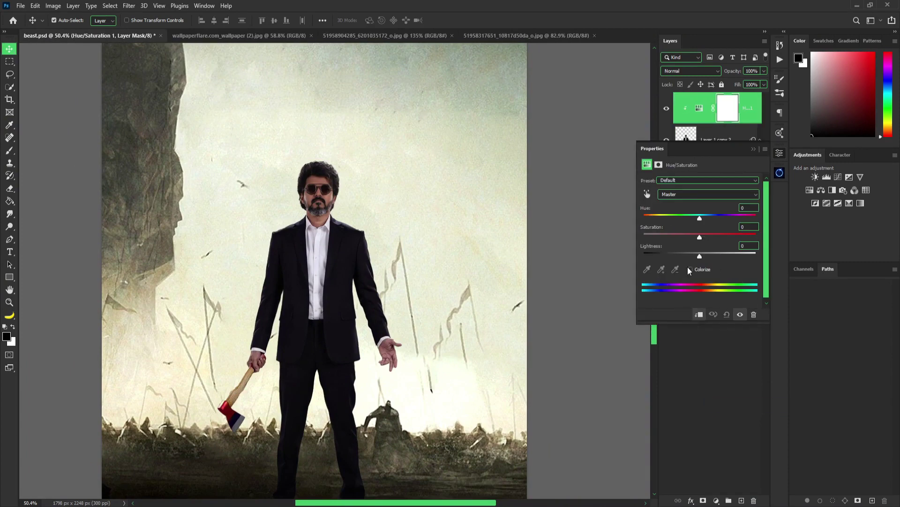
click(690, 268)
scroll(312, 198, up, 5)
mouse_move(644, 219)
mouse_down()
mouse_move(733, 218)
mouse_move(645, 234)
mouse_move(694, 246)
mouse_up()
click(753, 148)
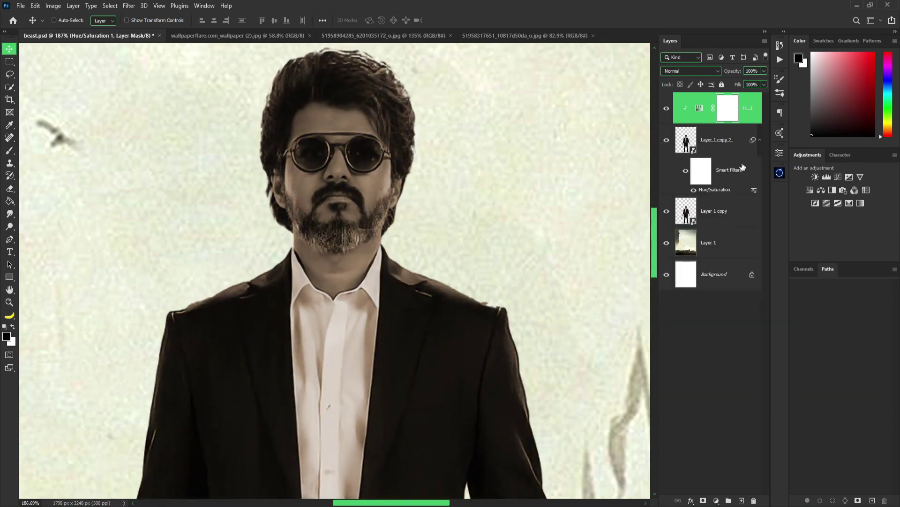
key(ctrl+i)
- Paint white on the mask with a small brush along the suit and sleeve edges
key(b)
right_click(413, 178)
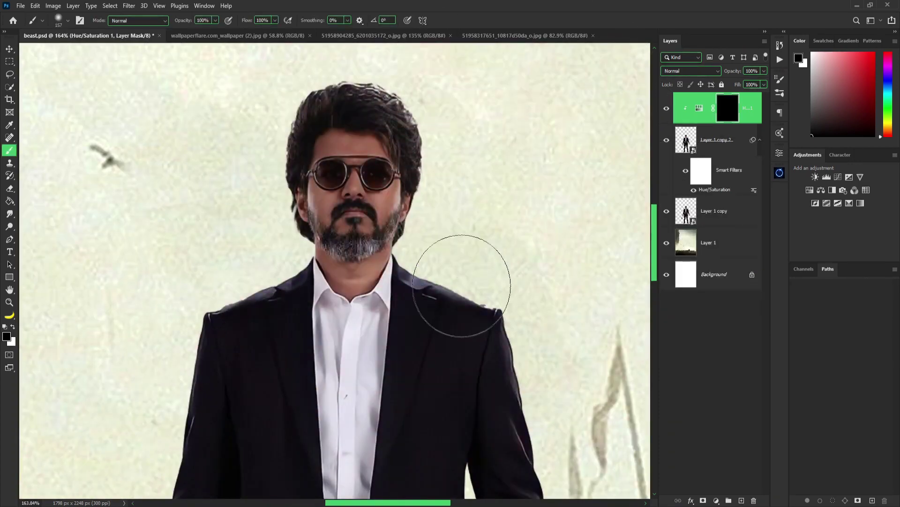
key(ctrl+z)
scroll(586, 352, up, 3)
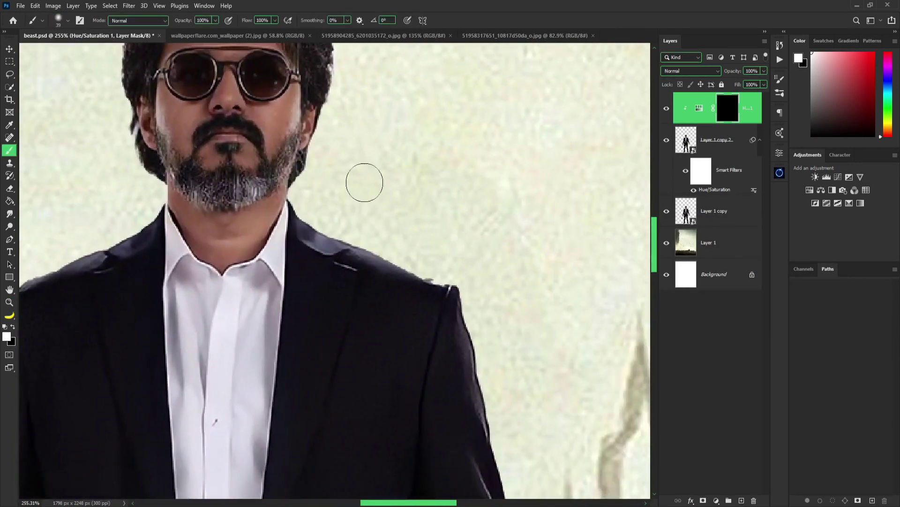
scroll(469, 291, down, 3)
scroll(457, 302, down, 2)
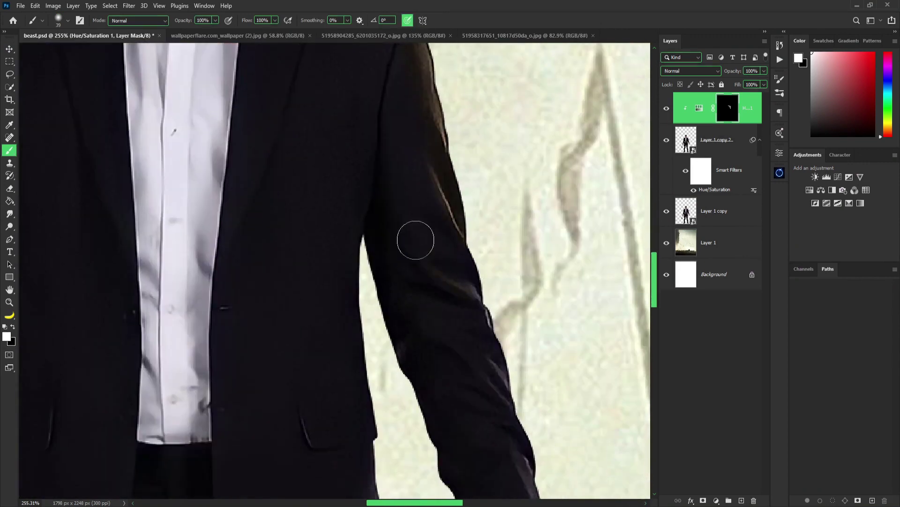
scroll(469, 284, down, 2)
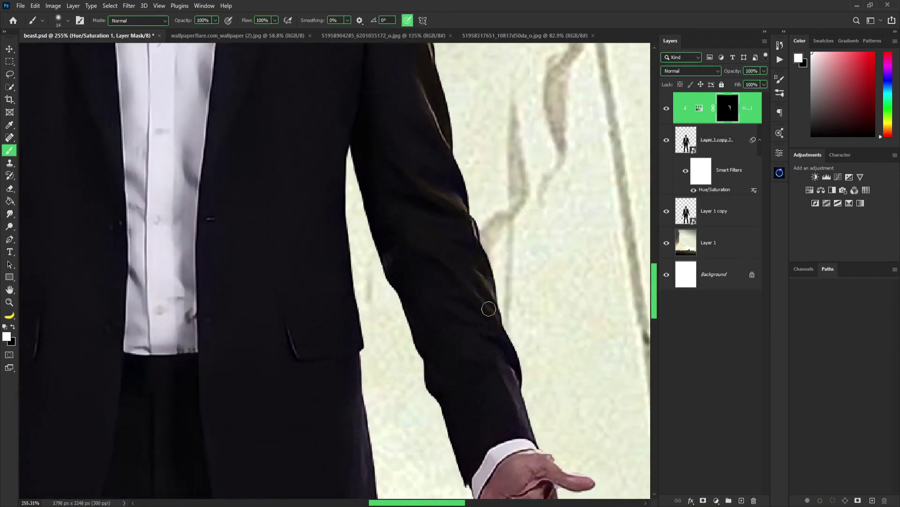
scroll(512, 372, down, 1)
scroll(442, 364, down, 2)
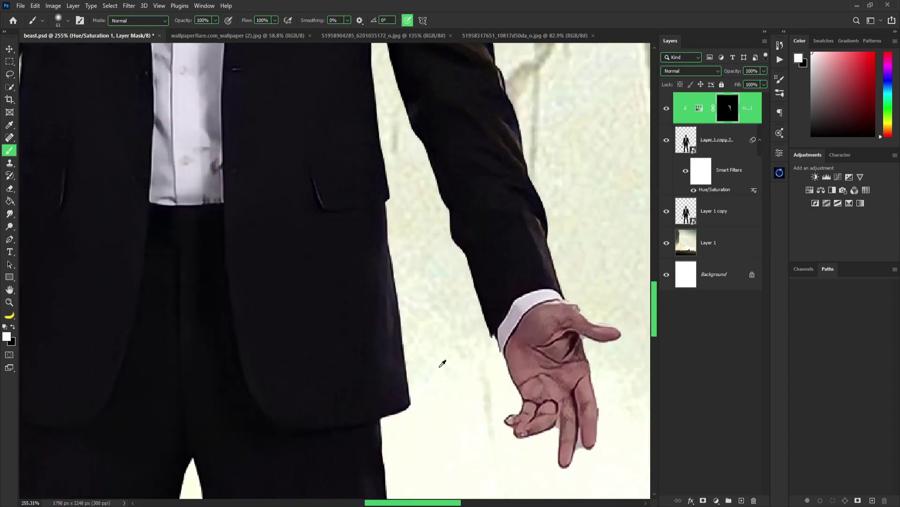
scroll(408, 69, up, 3)
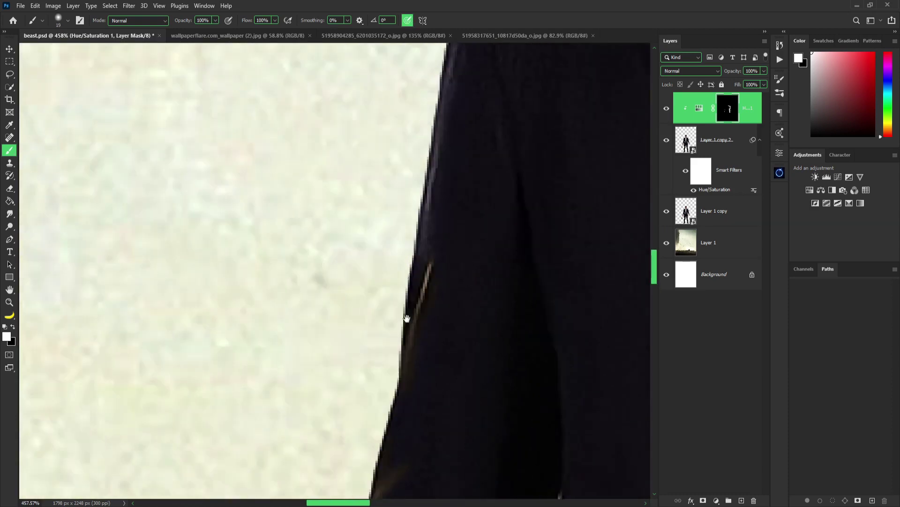
scroll(406, 316, up, 2)
- Reveal the tint along the legs and feet, then duplicate the sepia adjustment layer
scroll(491, 134, right, 2)
scroll(497, 150, up, 2)
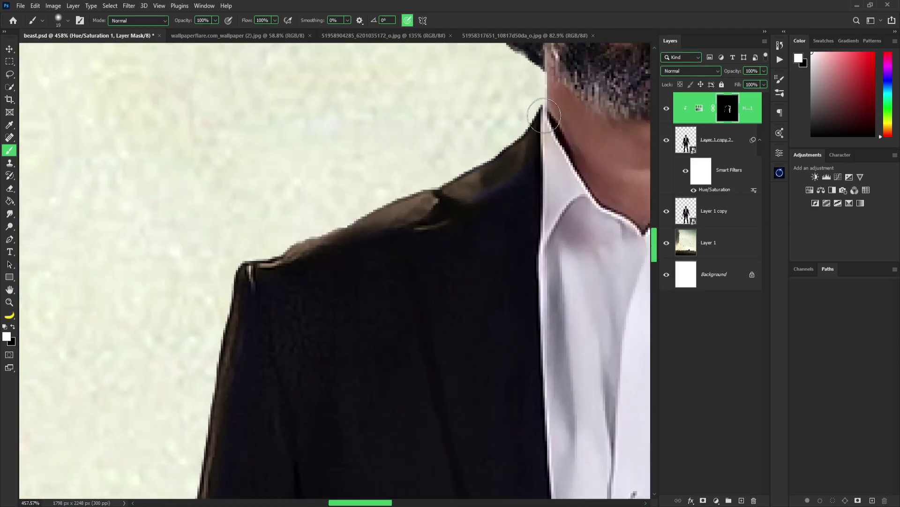
scroll(483, 179, up, 2)
scroll(468, 215, up, 2)
scroll(468, 215, down, 5)
scroll(382, 342, up, 3)
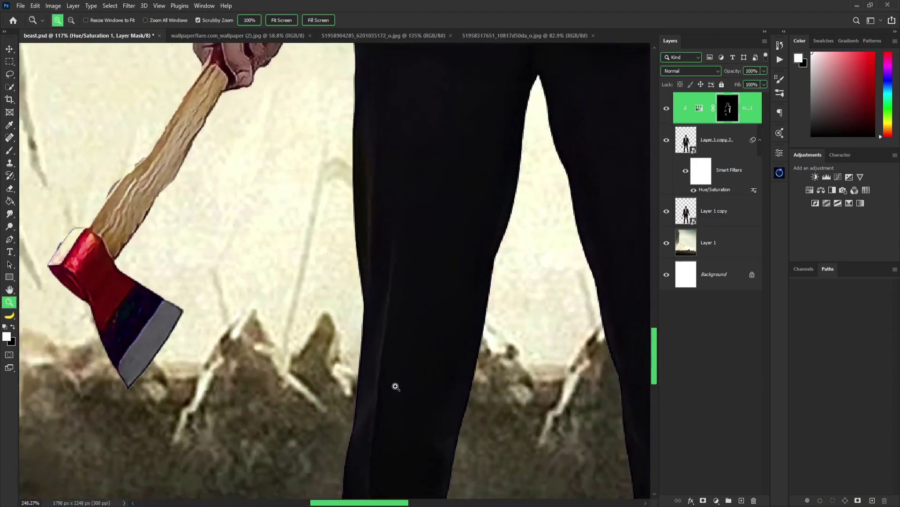
scroll(394, 384, down, 1)
mouse_move(347, 421)
mouse_down()
mouse_move(390, 275)
mouse_move(333, 386)
mouse_up()
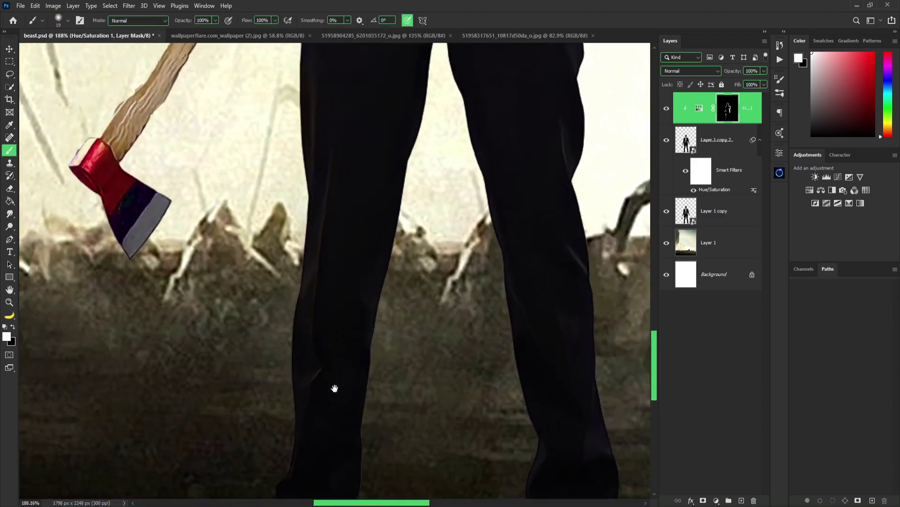
drag(530, 495, 497, 346)
scroll(578, 364, up, 3)
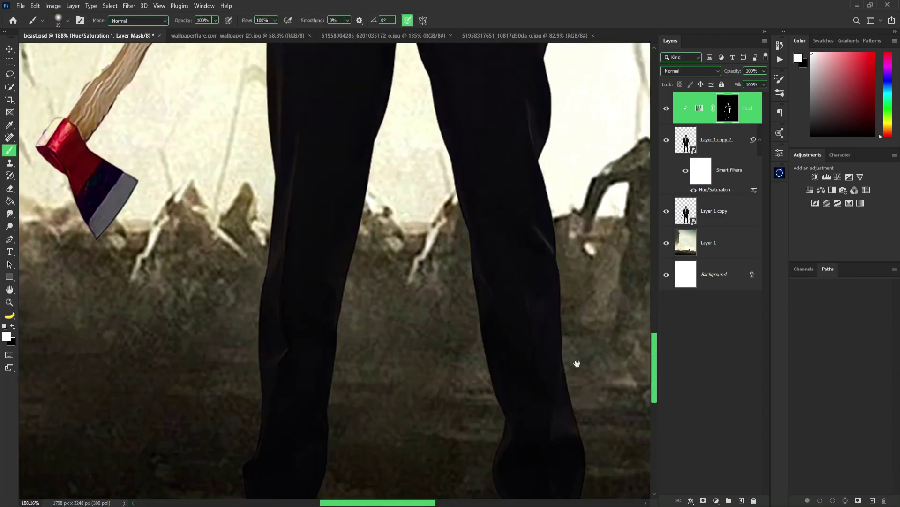
scroll(576, 282, up, 4)
scroll(574, 169, up, 3)
key(ctrl+0)
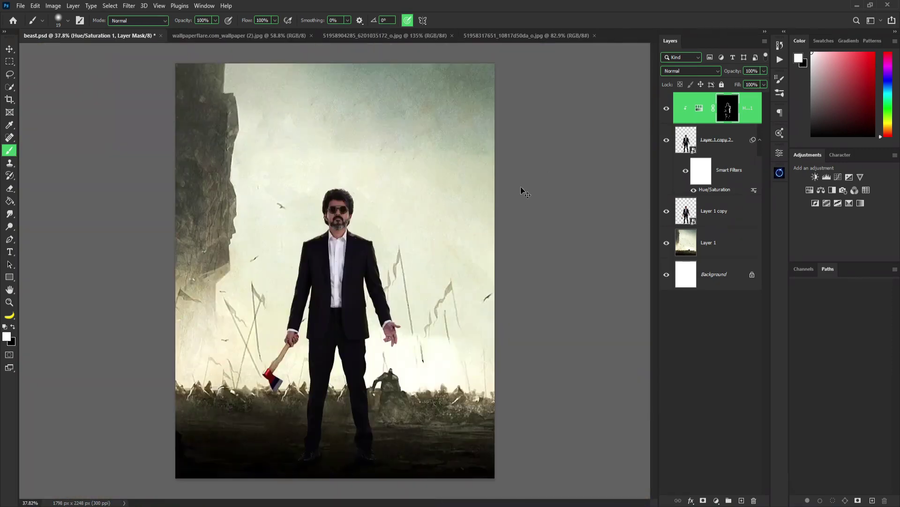
key(ctrl+j)
- Set the copied tint layer to Linear Dodge (Add) and blend out its darkest tones
click(779, 153)
scroll(263, 417, up, 5)
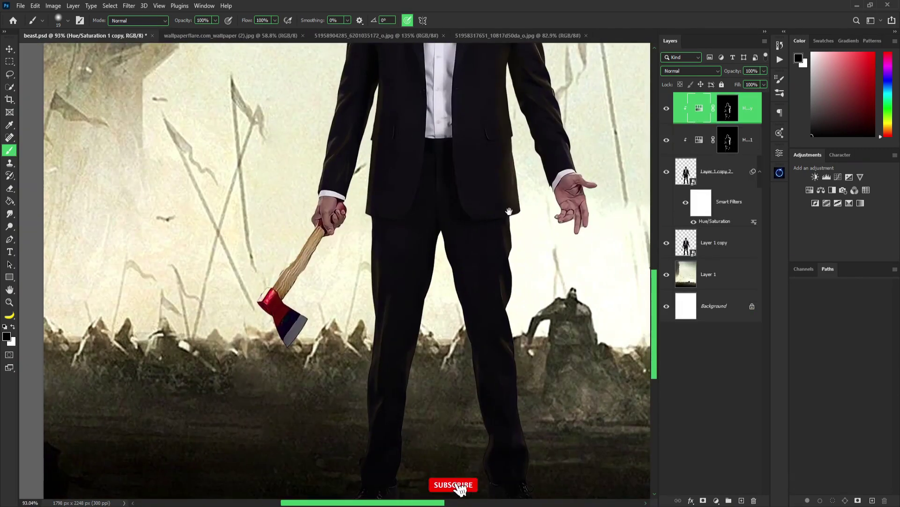
click(691, 71)
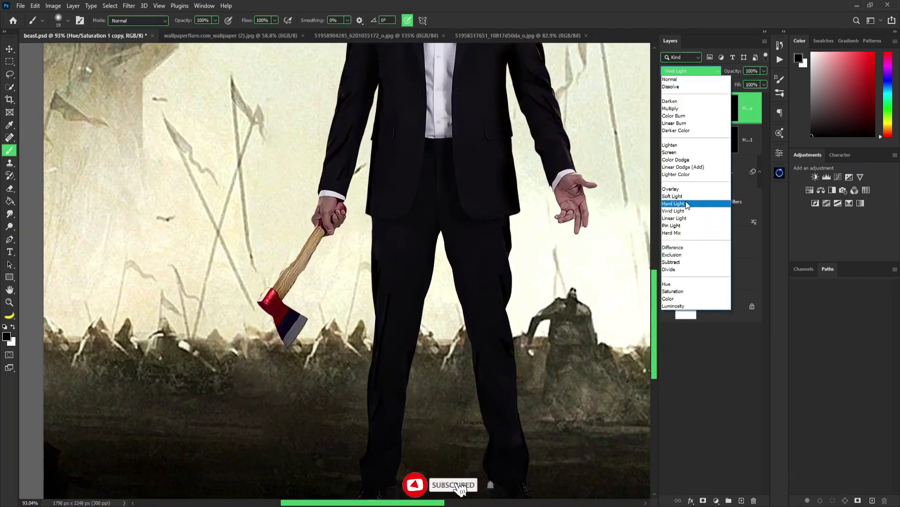
click(684, 167)
right_click(750, 102)
click(785, 106)
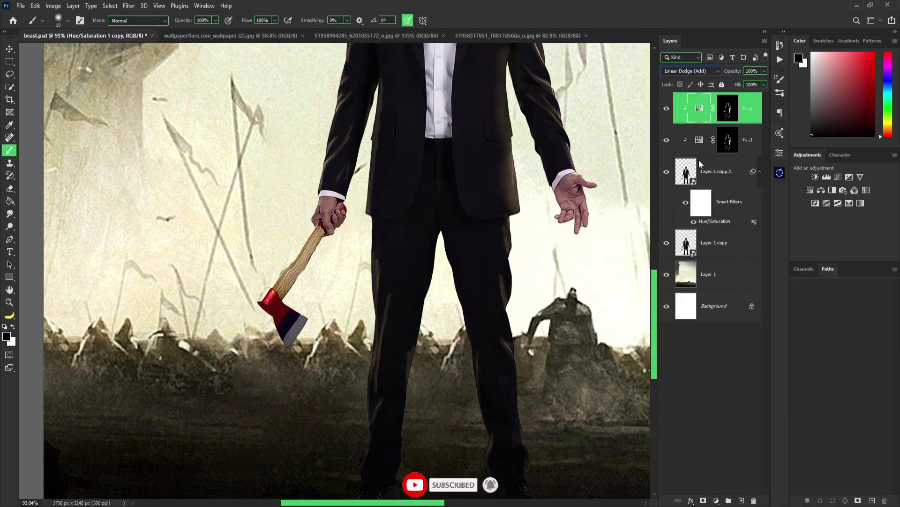
drag(661, 343, 703, 341)
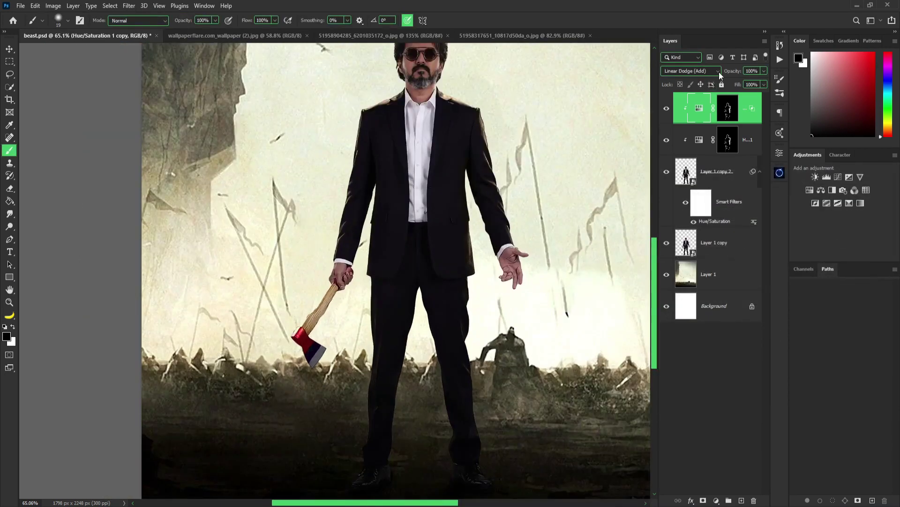
- Change the copied tint layer's blend mode to Lighten
click(719, 70)
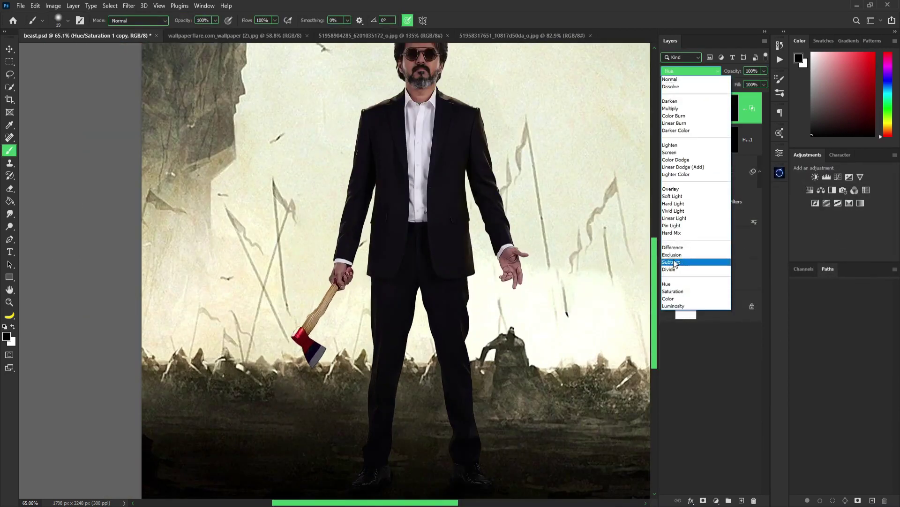
click(684, 232)
key(v)
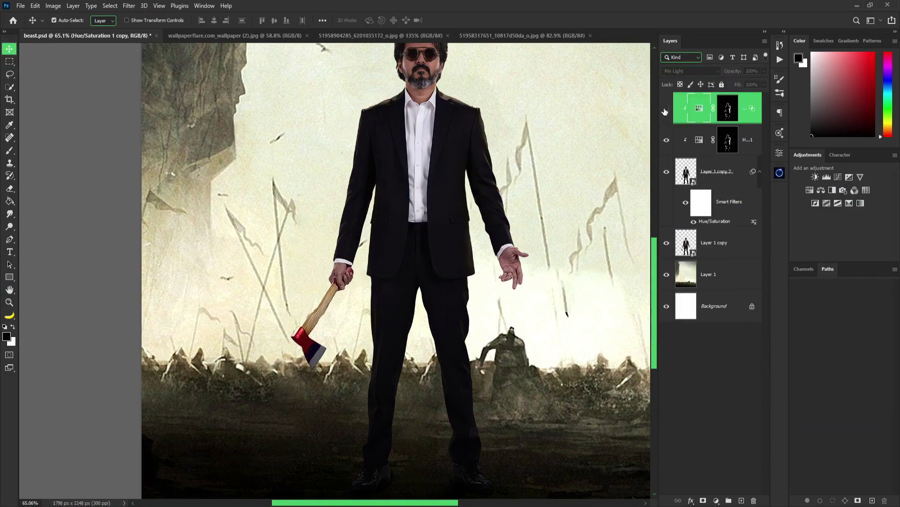
click(690, 70)
click(669, 145)
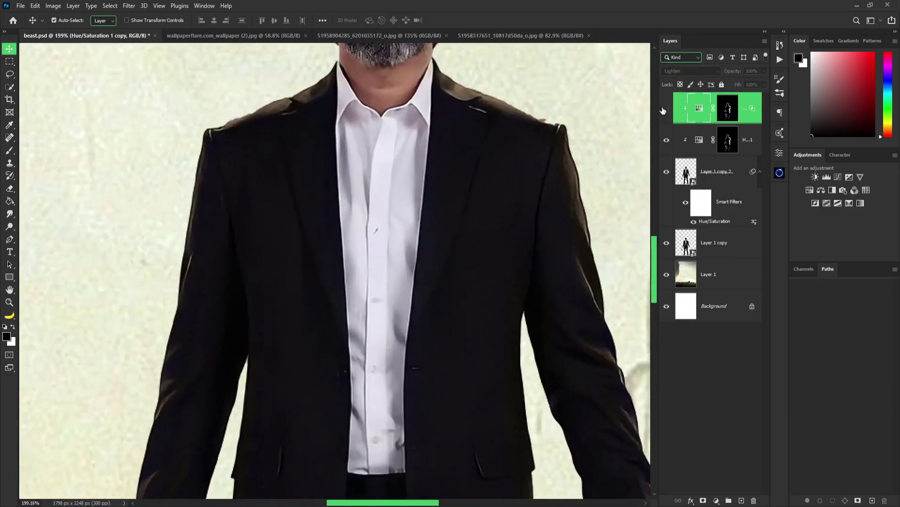
- Browse the Layers panel and begin adding a Color Balance adjustment layer
scroll(357, 289, up, 3)
scroll(358, 289, down, 3)
scroll(376, 300, down, 2)
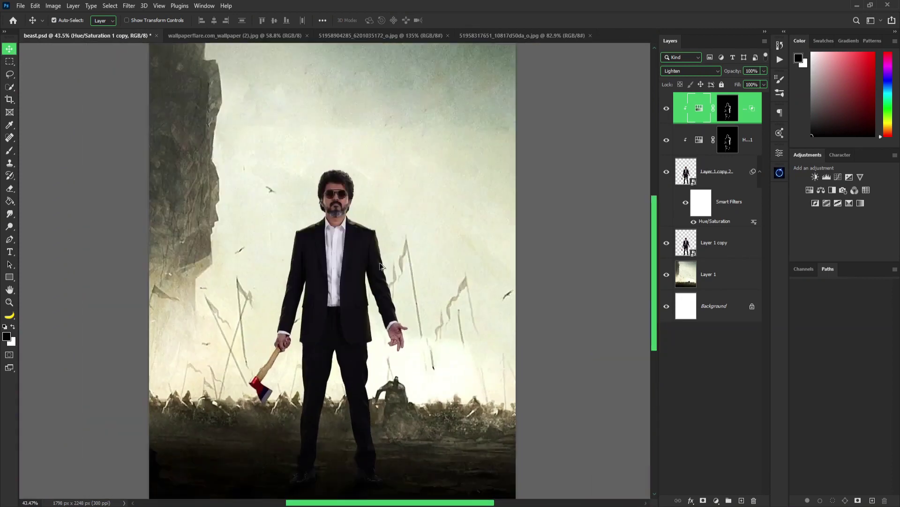
scroll(394, 314, up, 1)
scroll(406, 321, down, 2)
scroll(384, 326, up, 1)
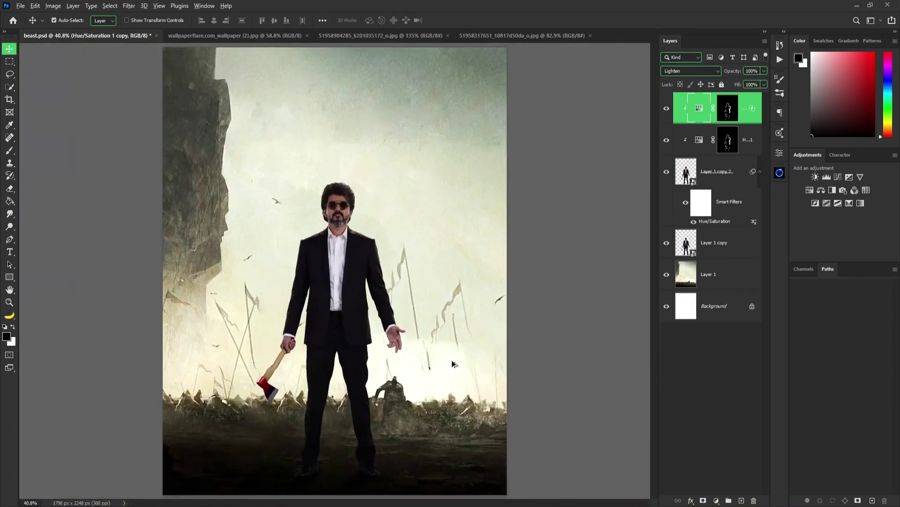
scroll(385, 351, down, 1)
click(716, 500)
- Add a Color Balance adjustment layer and create a new top layer, Layer 2
click(732, 420)
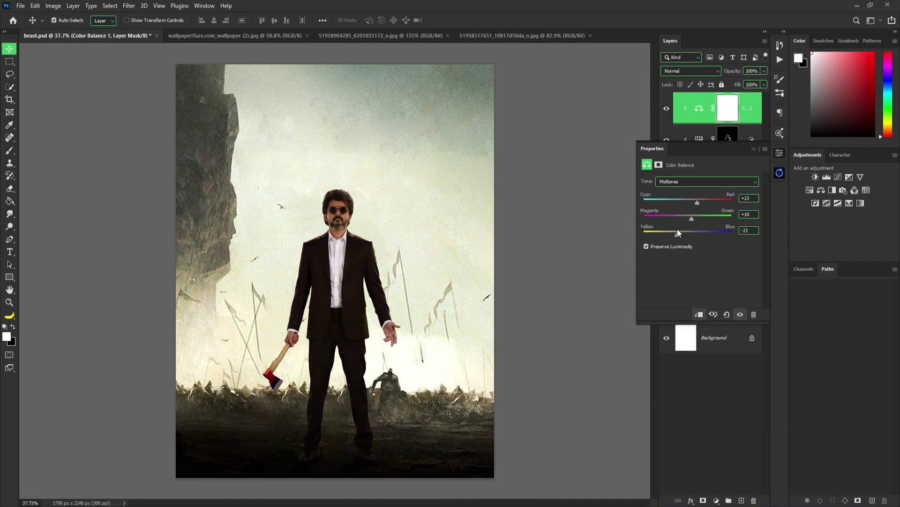
click(717, 121)
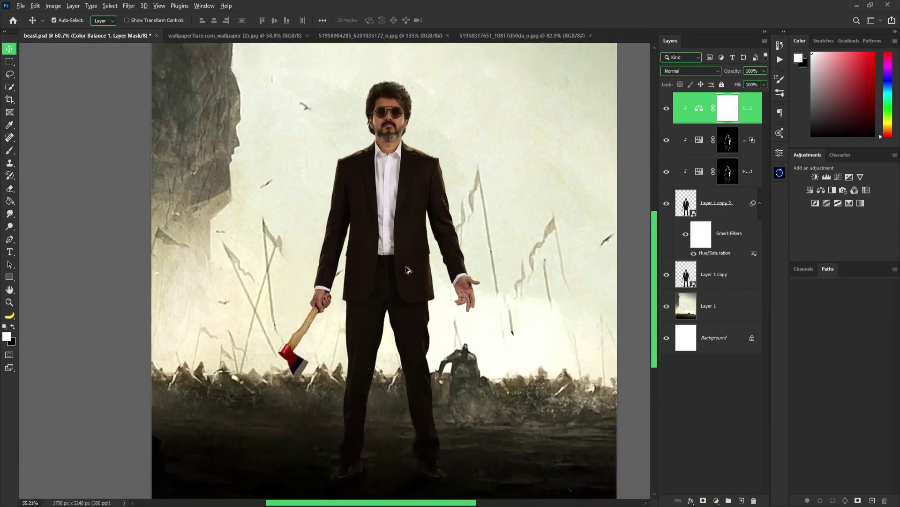
key(ctrl+shift+alt+n)
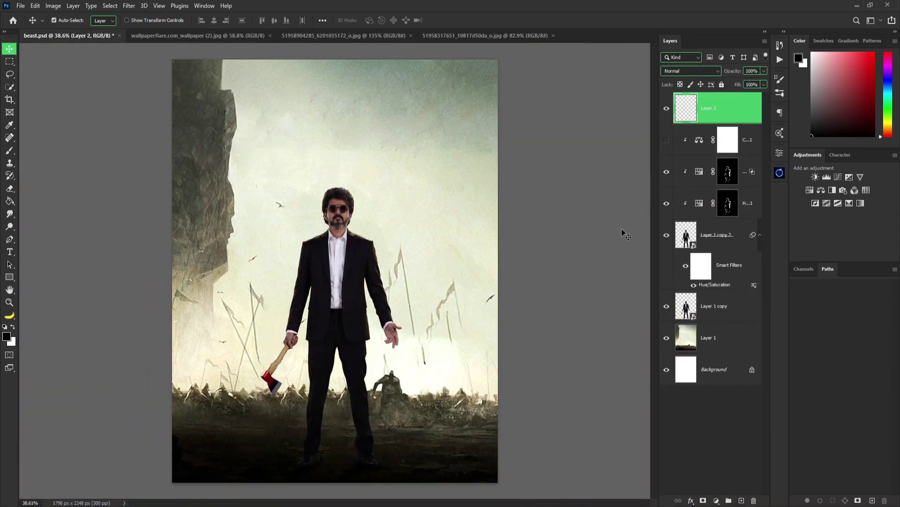
- Apply Match Color from the wallpaperflare image with higher Luminance and Intensity and partial Fade
click(53, 6)
click(172, 230)
click(403, 273)
click(406, 299)
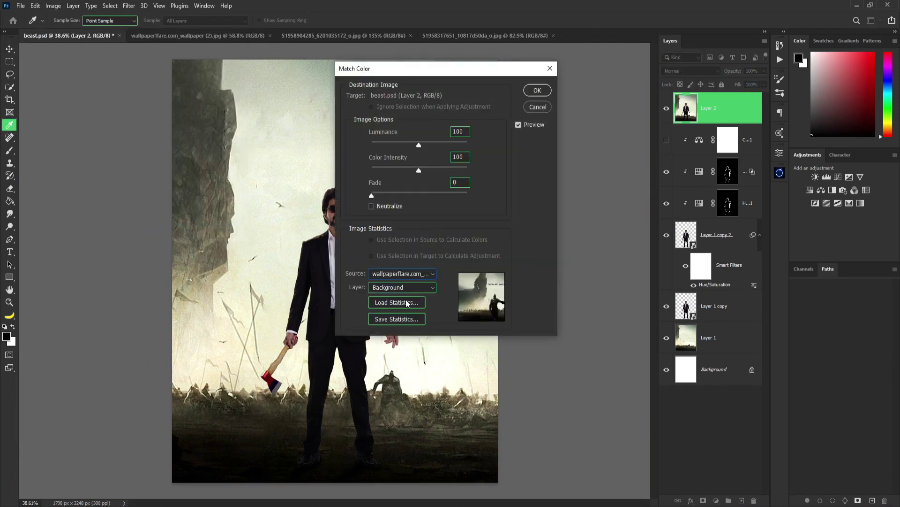
click(403, 273)
click(408, 299)
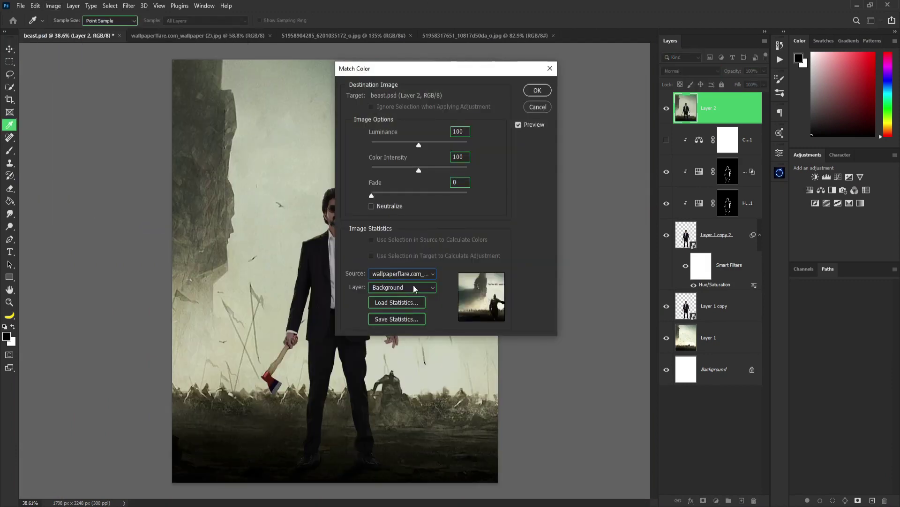
drag(416, 70, 540, 66)
mouse_move(544, 141)
mouse_down()
mouse_move(561, 140)
mouse_move(552, 166)
mouse_move(577, 140)
mouse_up()
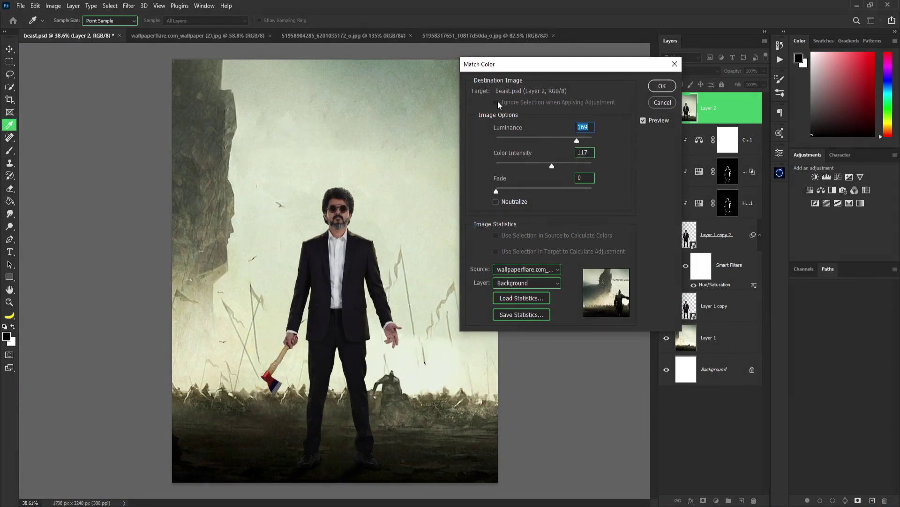
drag(496, 191, 498, 191)
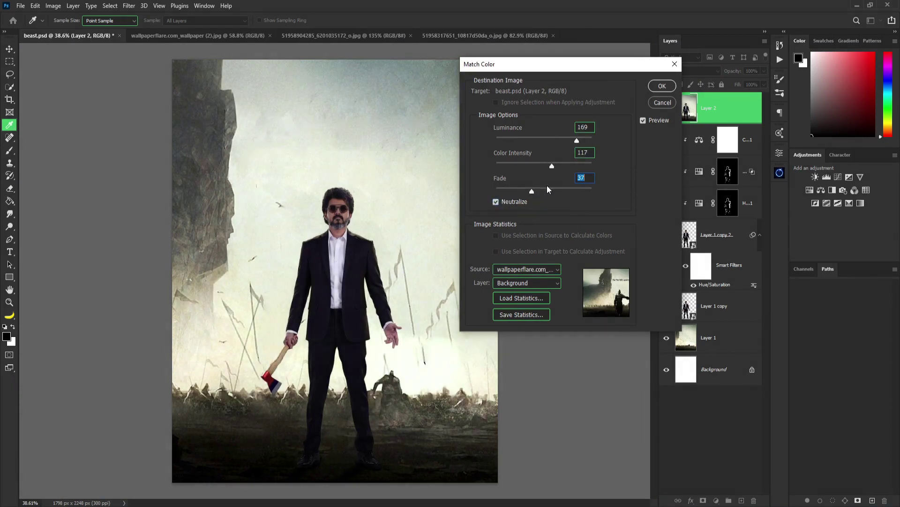
click(496, 202)
key(Return)
- Move the Color Balance layer beneath the merged Layer 2
key(v)
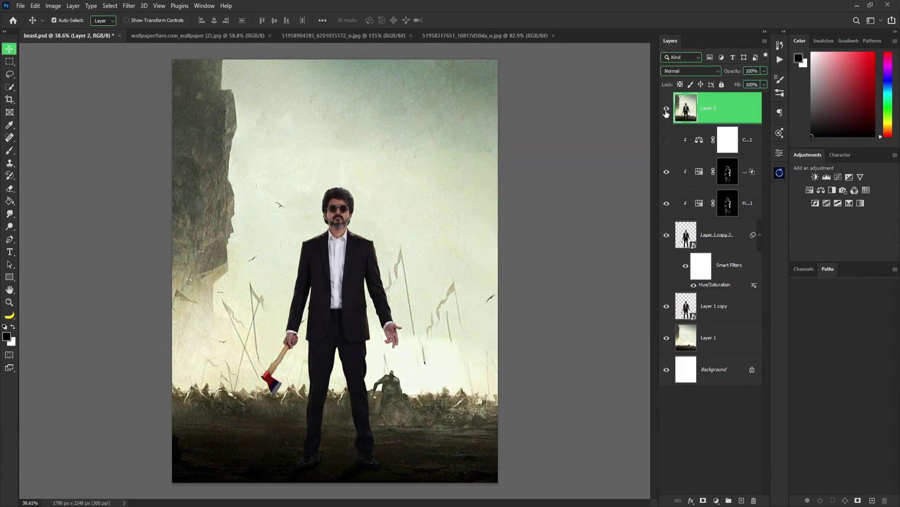
mouse_move(732, 139)
mouse_down()
mouse_move(717, 97)
mouse_move(749, 119)
mouse_move(732, 155)
mouse_up()
scroll(348, 227, up, 5)
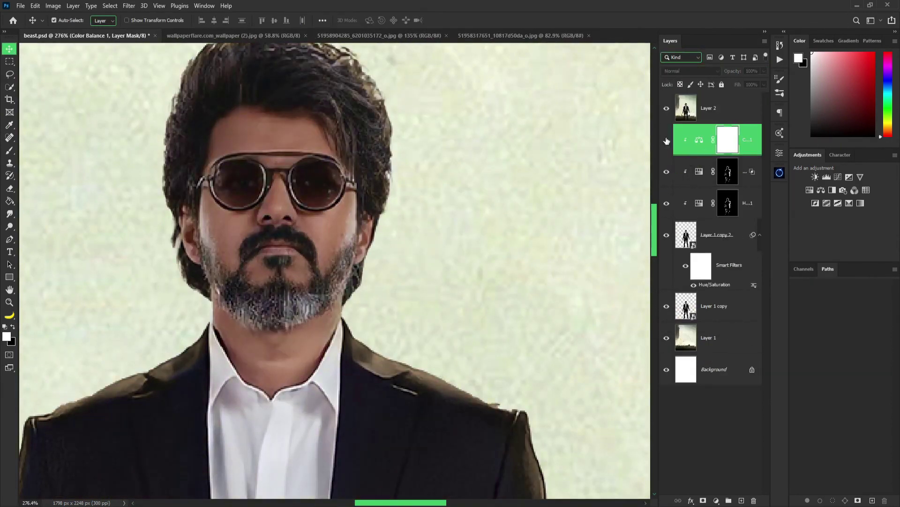
key(ctrl+0)
click(667, 108)
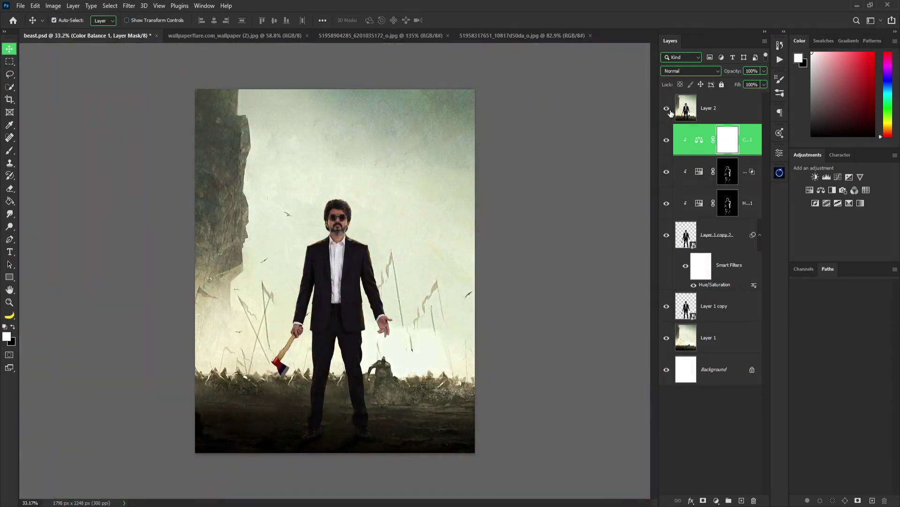
- Set the colour-matched Layer 2 to Color blend mode
click(720, 112)
scroll(332, 220, up, 4)
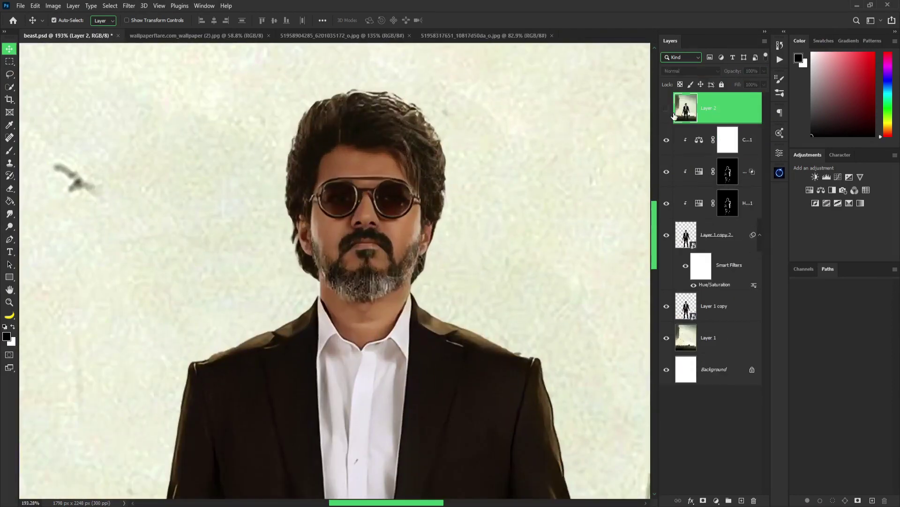
click(690, 71)
click(676, 299)
key(ctrl+0)
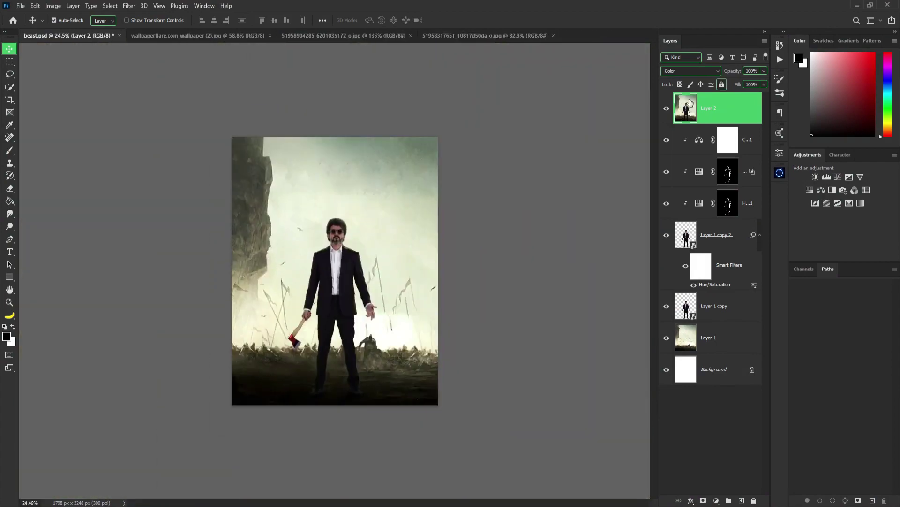
scroll(261, 167, up, 3)
scroll(260, 166, down, 1)
scroll(368, 428, up, 3)
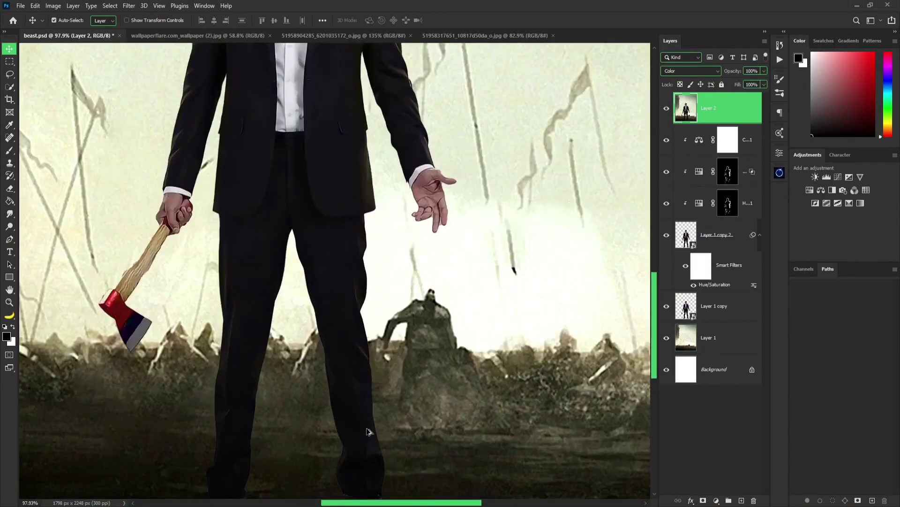
scroll(368, 428, up, 2)
- Add a new empty layer above the man's Layer 1 copy
click(717, 306)
click(741, 500)
key(b)
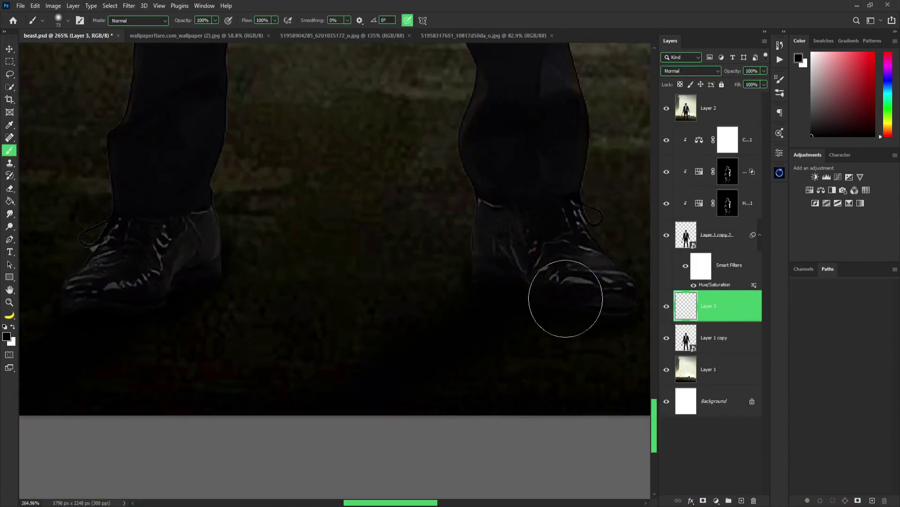
scroll(544, 286, right, 2)
scroll(217, 321, down, 2)
scroll(217, 388, down, 2)
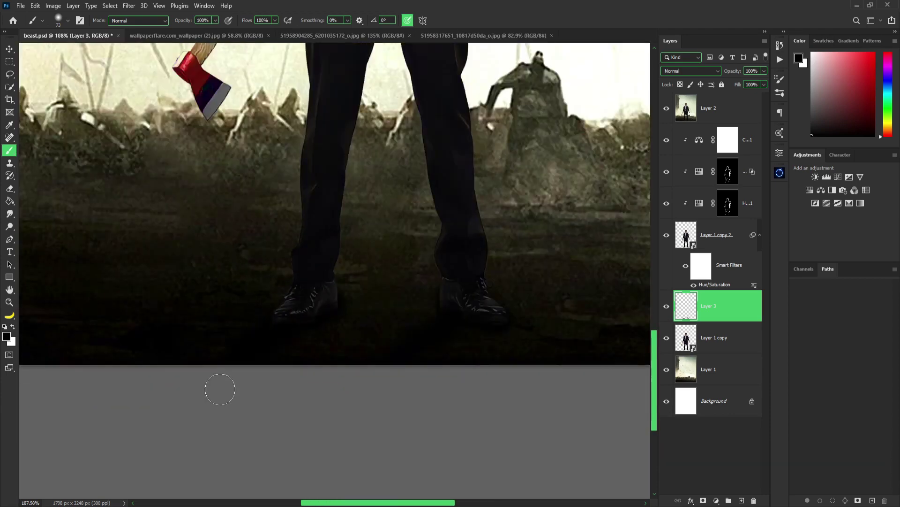
scroll(217, 388, down, 3)
scroll(369, 428, up, 3)
scroll(368, 428, down, 3)
- Set the pasteboard background colour to Medium Gray
key(v)
right_click(567, 192)
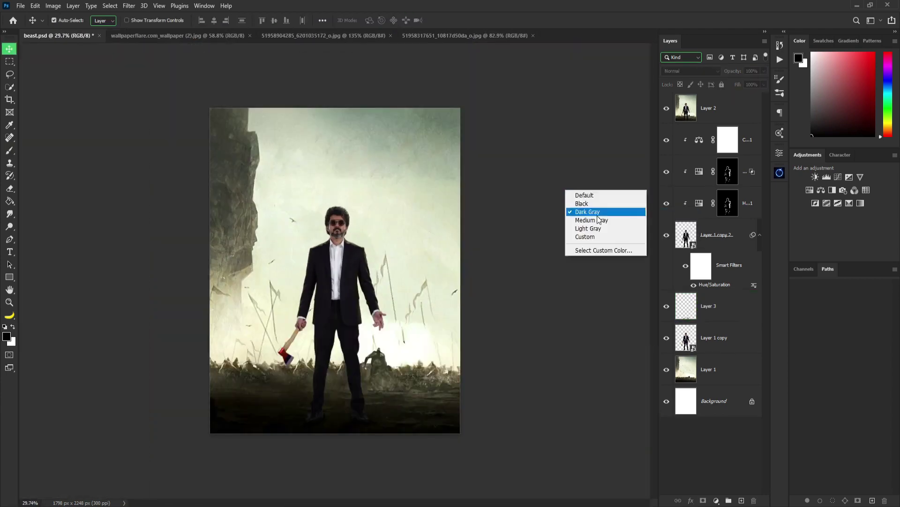
click(598, 220)
scroll(454, 151, up, 2)
scroll(355, 154, down, 1)
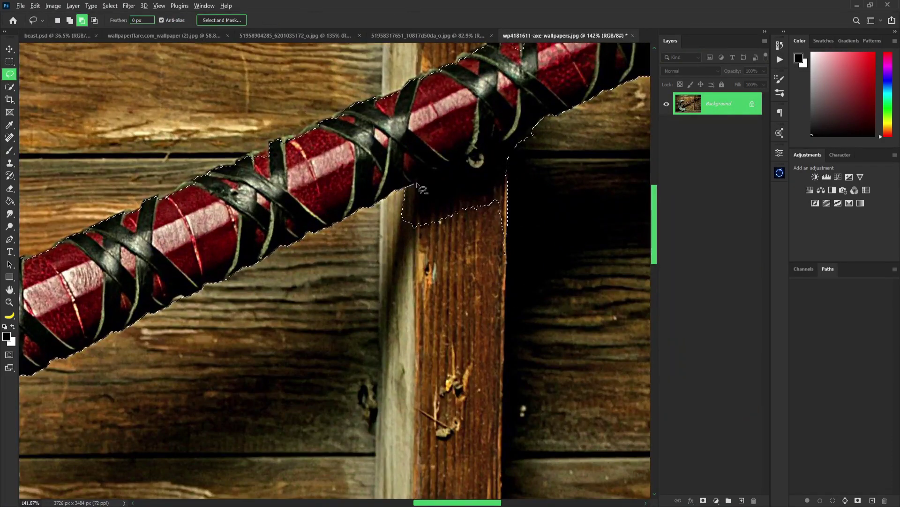
- Lasso-trace the axe blade in the wooden-wall wallpaper photo
scroll(459, 281, down, 3)
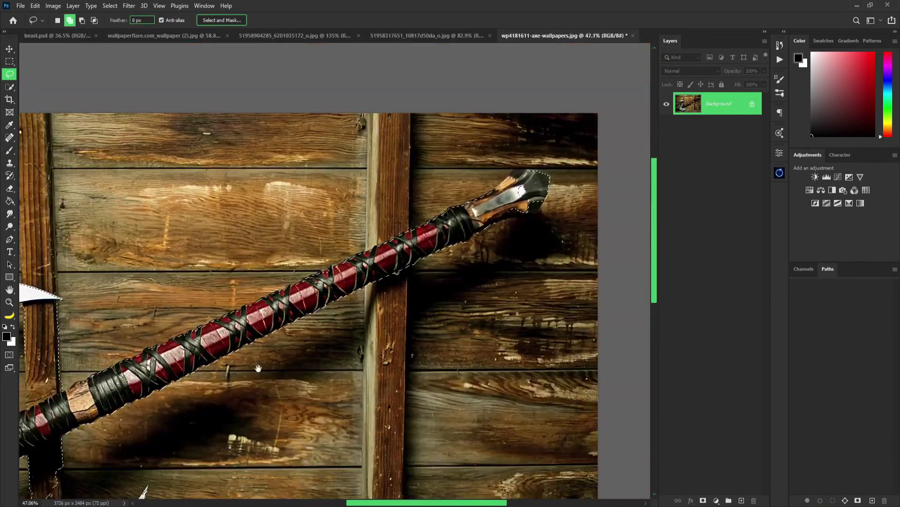
scroll(291, 201, up, 2)
drag(330, 164, 333, 164)
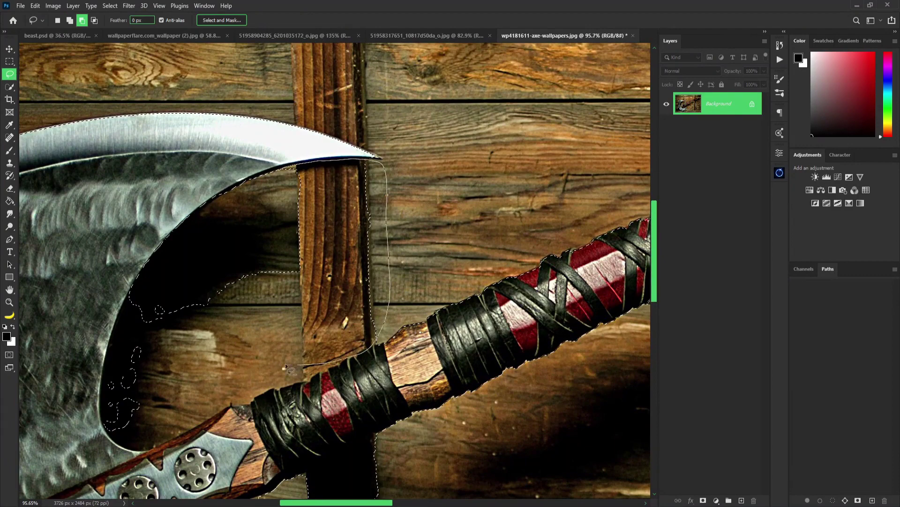
drag(286, 366, 287, 367)
scroll(234, 352, down, 3)
scroll(234, 352, left, 3)
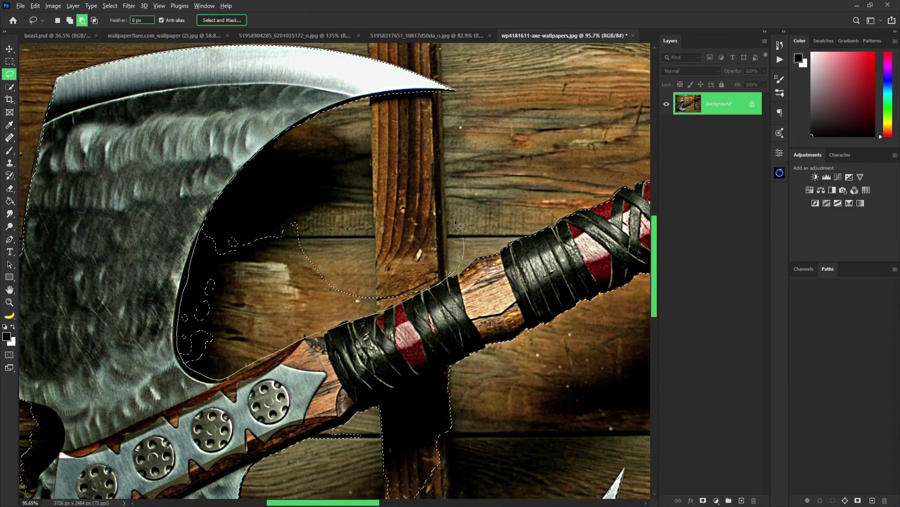
scroll(454, 219, down, 5)
scroll(382, 214, up, 4)
- Extend the selection around the axe handle and copy the axe onto its own layer
mouse_move(207, 326)
mouse_down()
mouse_move(221, 408)
mouse_move(135, 303)
mouse_up()
scroll(288, 225, down, 5)
scroll(329, 234, up, 5)
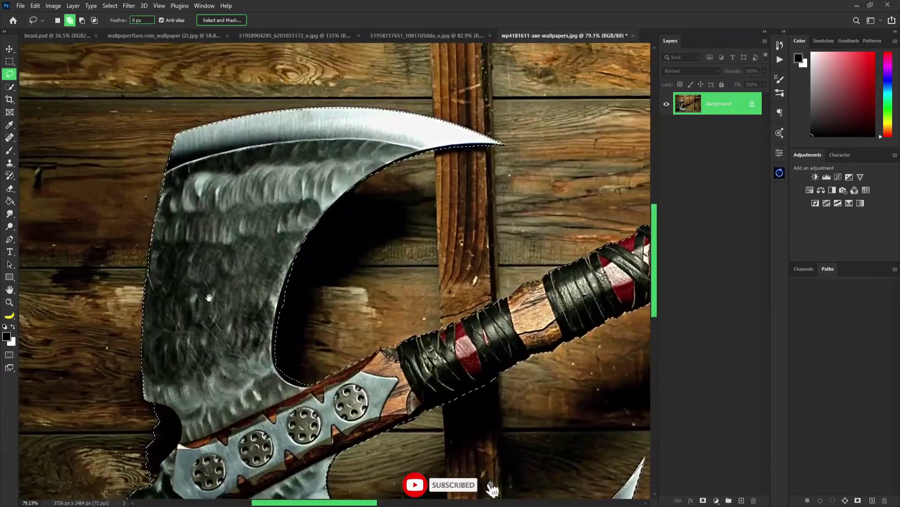
scroll(422, 234, down, 5)
scroll(506, 256, up, 5)
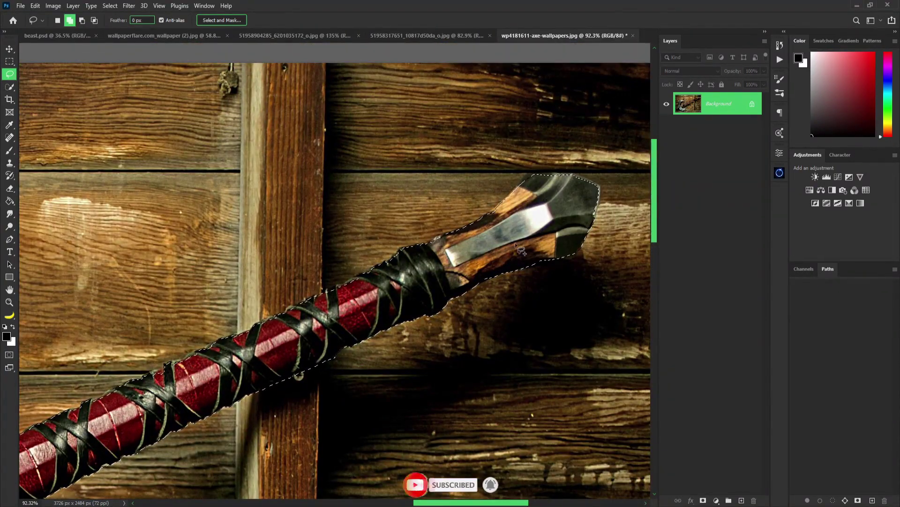
scroll(521, 251, down, 5)
key(ctrl+j)
- Bring the battle axe cut-out into the poster, shrunk and tilted into the man's grip
key(v)
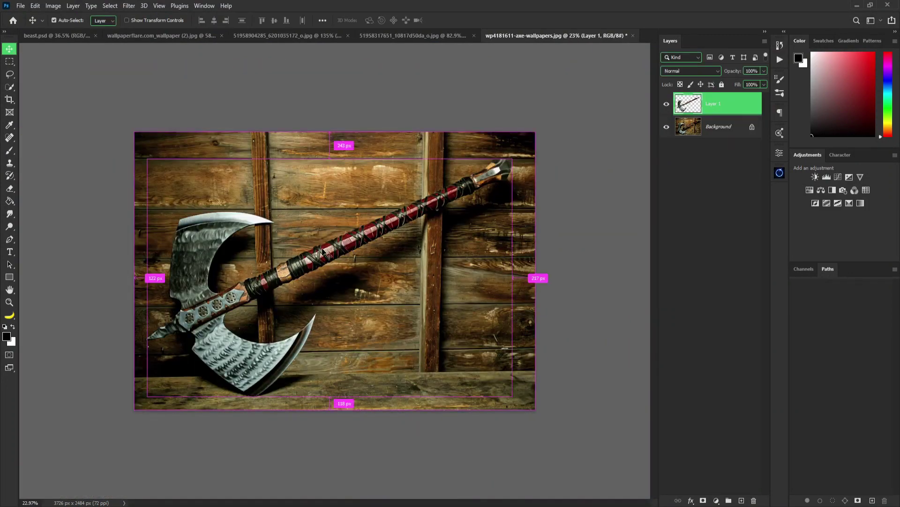
drag(327, 253, 329, 281)
key(ctrl+t)
mouse_move(300, 356)
mouse_down()
mouse_move(275, 332)
mouse_move(281, 263)
mouse_move(319, 157)
mouse_up()
scroll(275, 332, up, 1)
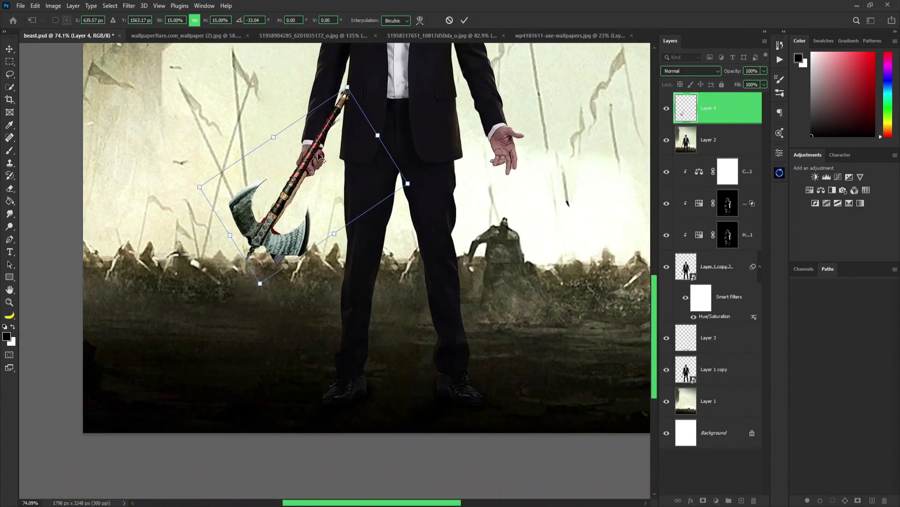
drag(360, 82, 370, 107)
key(Return)
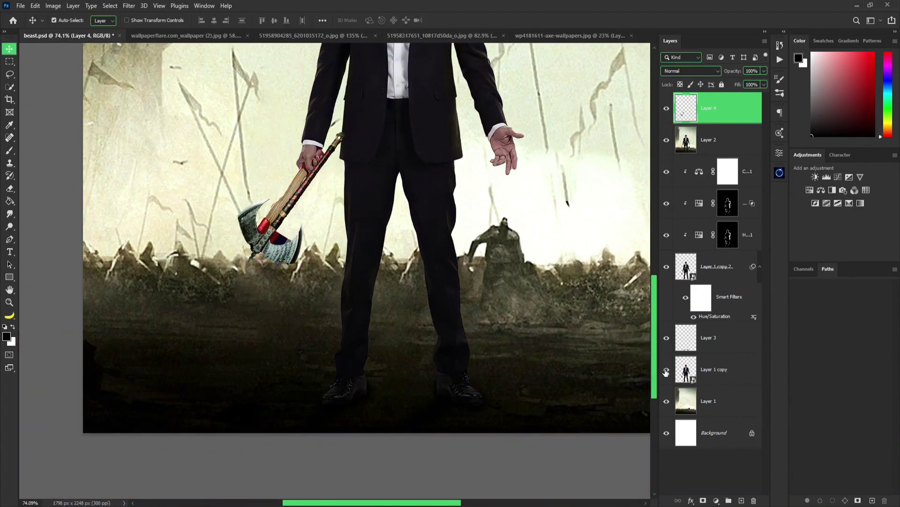
- Nudge the battle axe further into the man's hand for another transform
scroll(272, 230, up, 5)
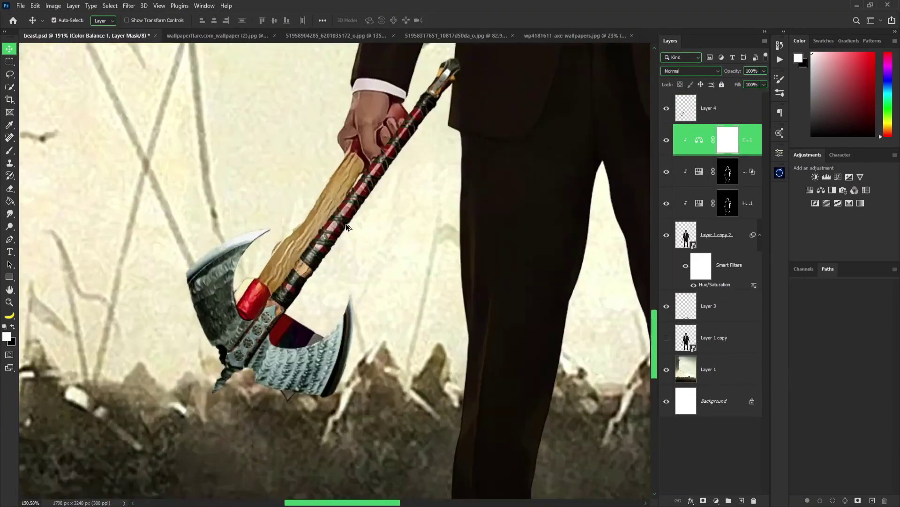
mouse_move(259, 278)
mouse_down()
mouse_move(270, 303)
mouse_move(296, 307)
mouse_move(294, 314)
mouse_up()
key(ctrl+t)
scroll(408, 137, down, 5)
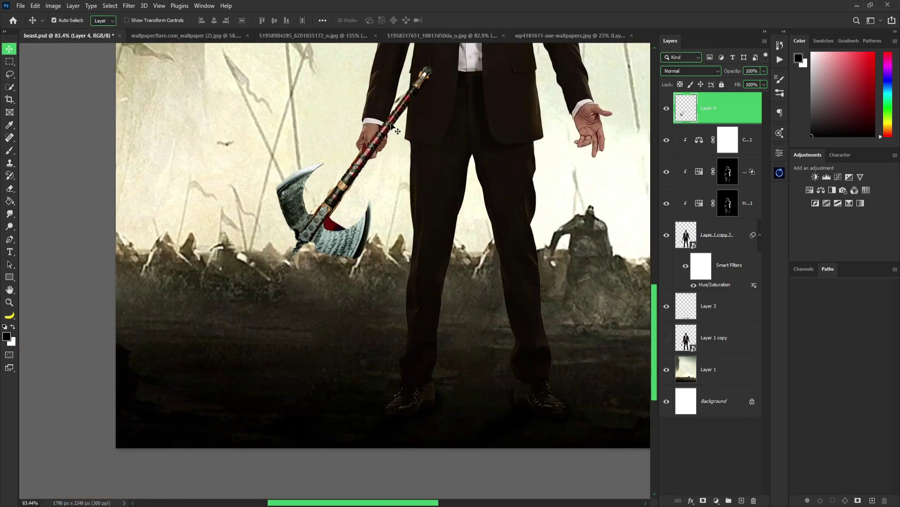
key(ctrl+t)
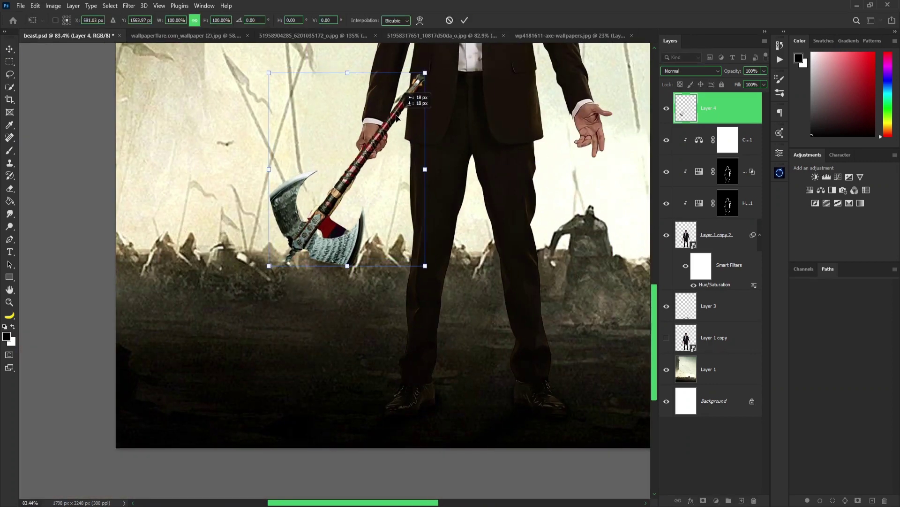
- Hide the new axe and paint black over the old red axe on the man's layer
click(463, 21)
click(718, 234)
click(667, 108)
scroll(398, 125, up, 5)
key(e)
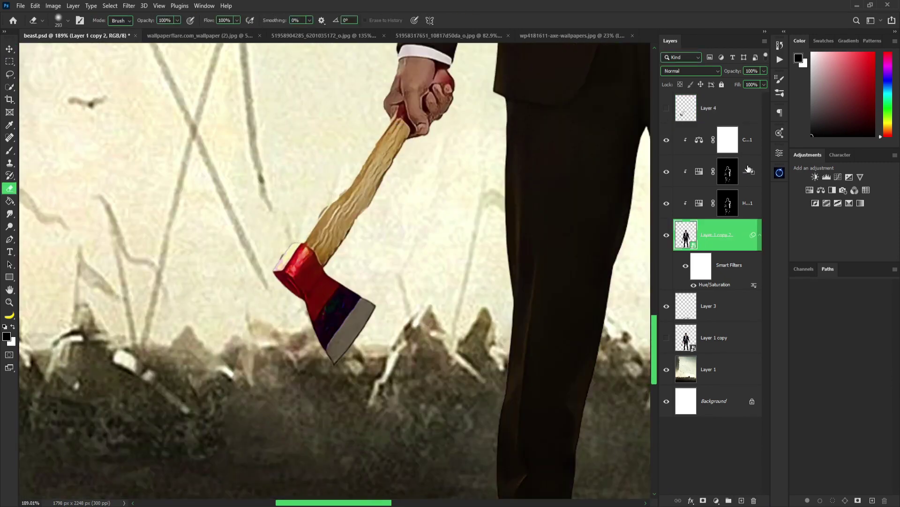
key(b)
key(x)
key(x)
drag(376, 297, 381, 156)
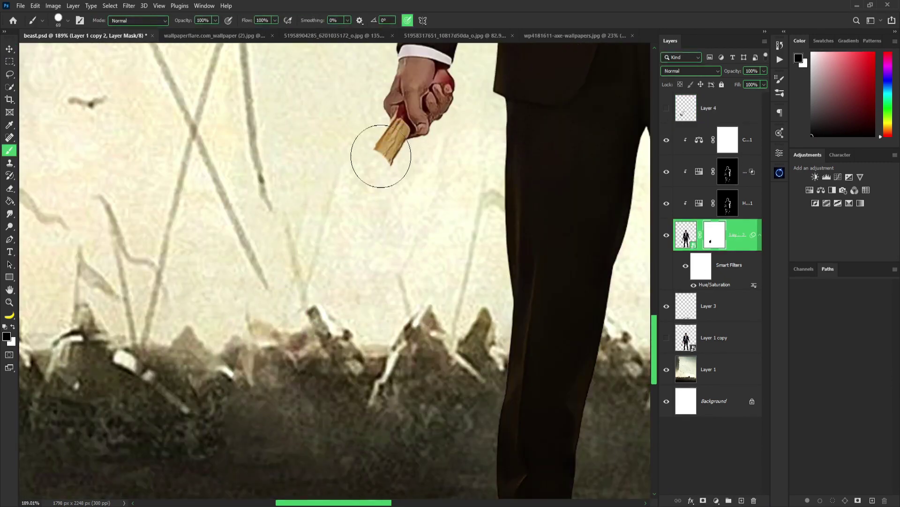
- Show the battle axe layer again and add a layer mask to it
click(666, 108)
scroll(413, 188, up, 3)
click(708, 108)
click(703, 500)
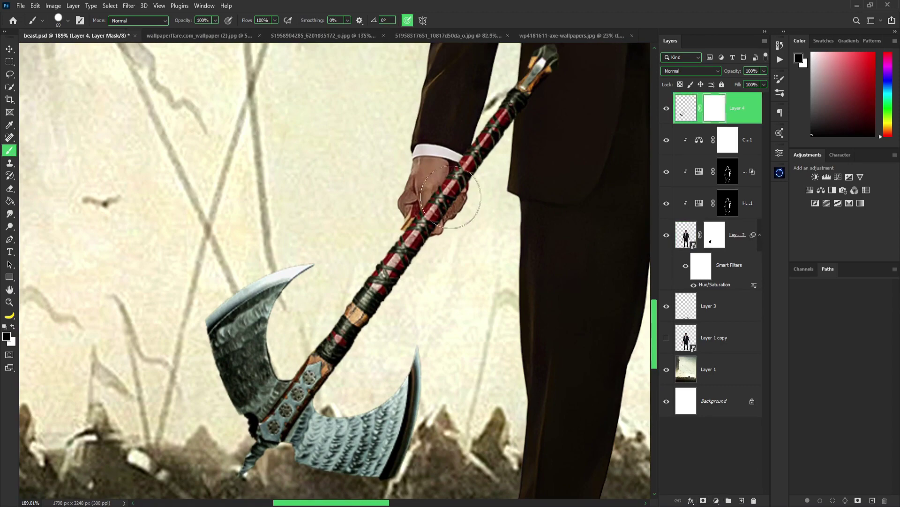
scroll(442, 228, down, 1)
scroll(422, 244, down, 4)
scroll(375, 282, down, 3)
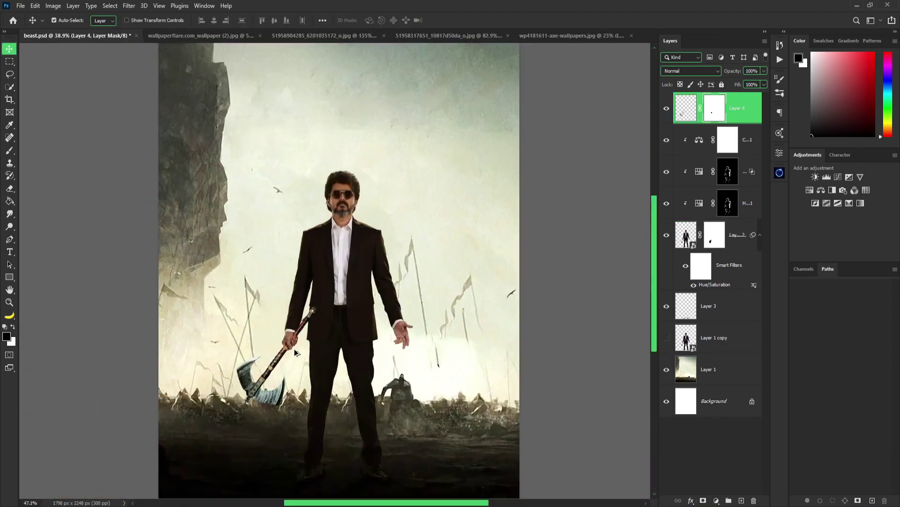
scroll(325, 309, up, 3)
scroll(324, 310, down, 3)
scroll(325, 309, up, 5)
- Warp the battle axe handle so it bends into the man's hand
key(ctrl+t)
scroll(310, 304, down, 2)
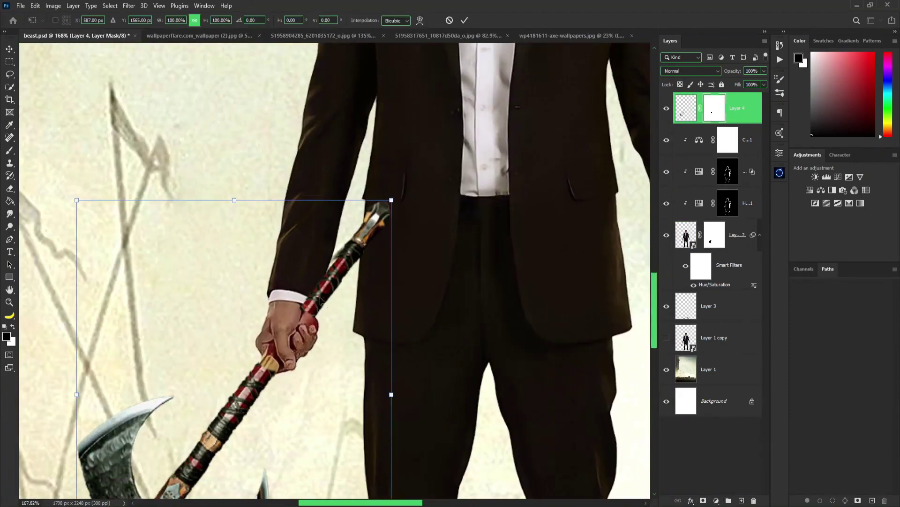
scroll(308, 305, up, 2)
drag(308, 306, 314, 304)
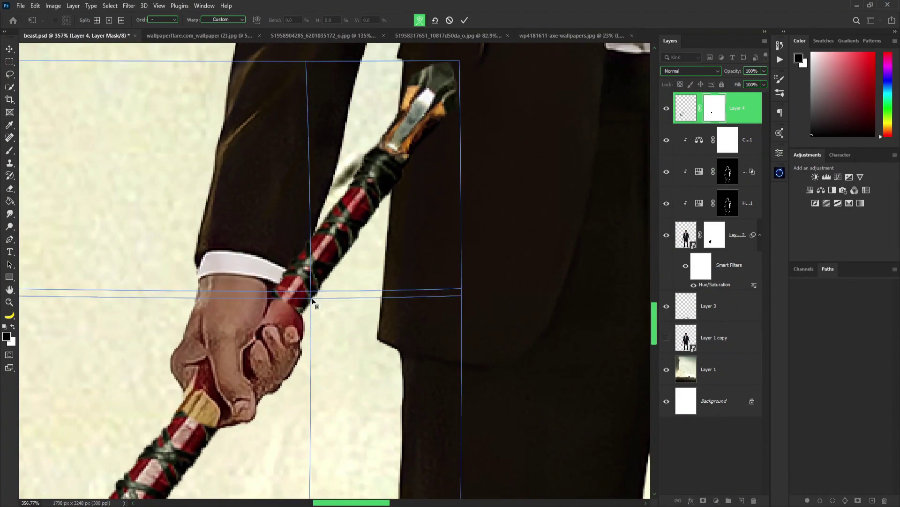
click(465, 20)
scroll(404, 230, down, 3)
- Try a Hue/Saturation shift on the selected axe blades, reset it, and deselect
scroll(403, 228, down, 2)
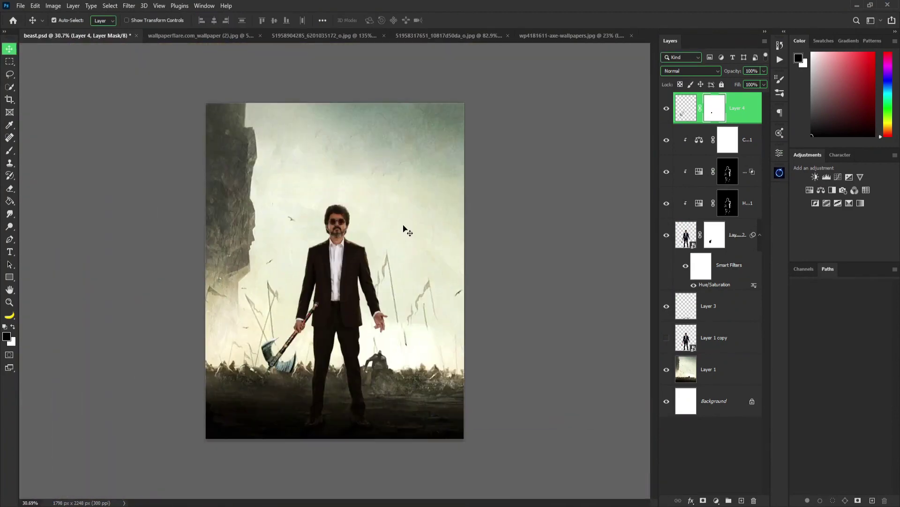
scroll(404, 230, up, 2)
scroll(548, 232, up, 3)
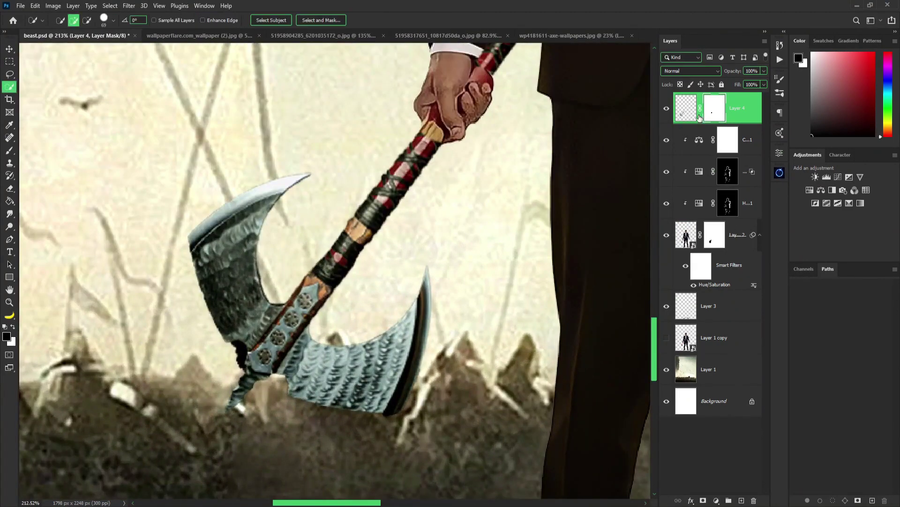
scroll(314, 294, down, 3)
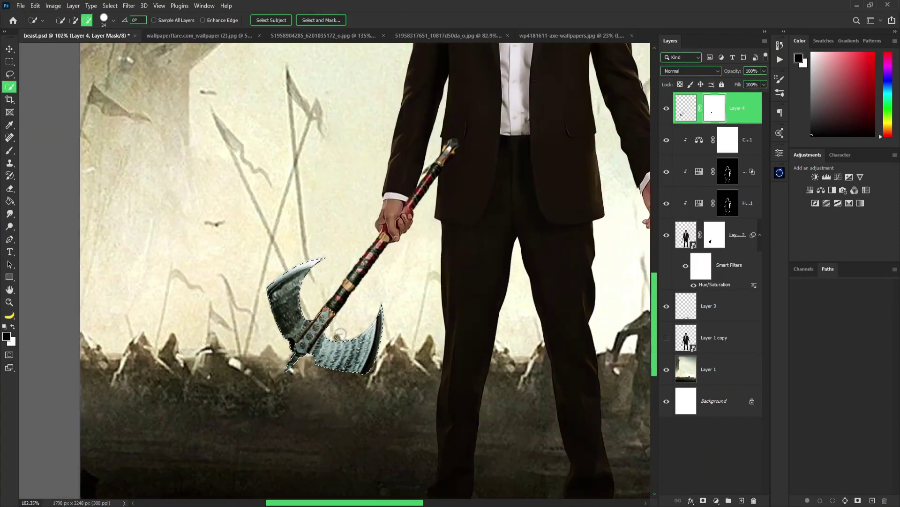
key(ctrl+u)
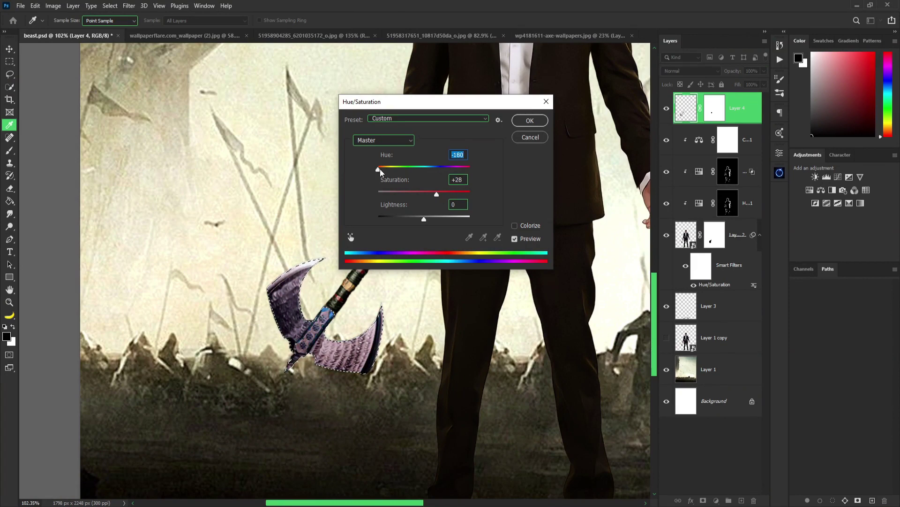
key(Escape)
key(ctrl+u)
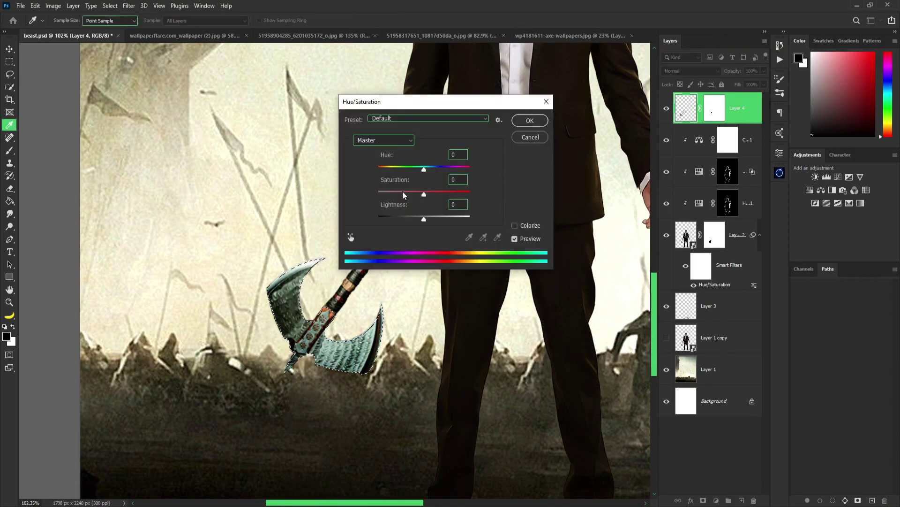
click(526, 125)
key(ctrl+d)
key(ctrl+0)
scroll(330, 314, up, 2)
- Copy the top of the axe handle to a new layer, shrunk to about 80%
scroll(329, 314, up, 3)
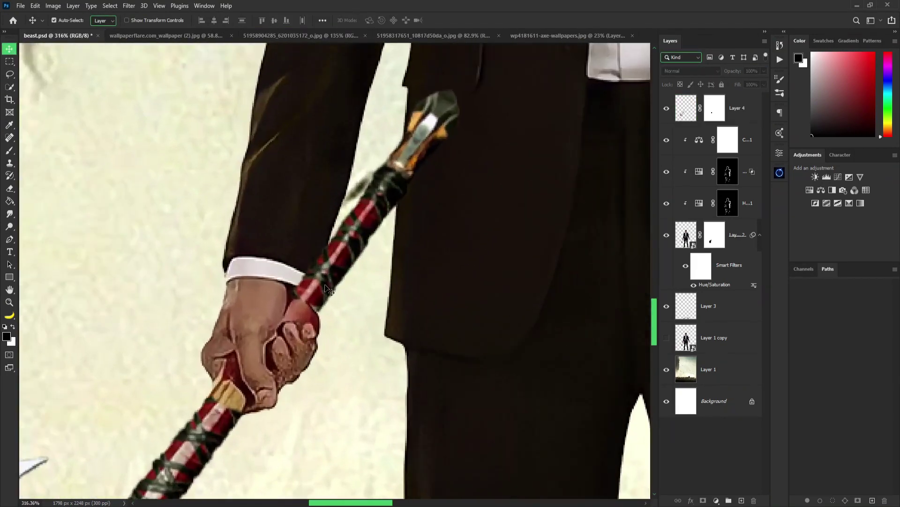
scroll(330, 314, down, 2)
scroll(330, 315, up, 2)
key(ctrl+shift+alt+n)
click(714, 139)
key(b)
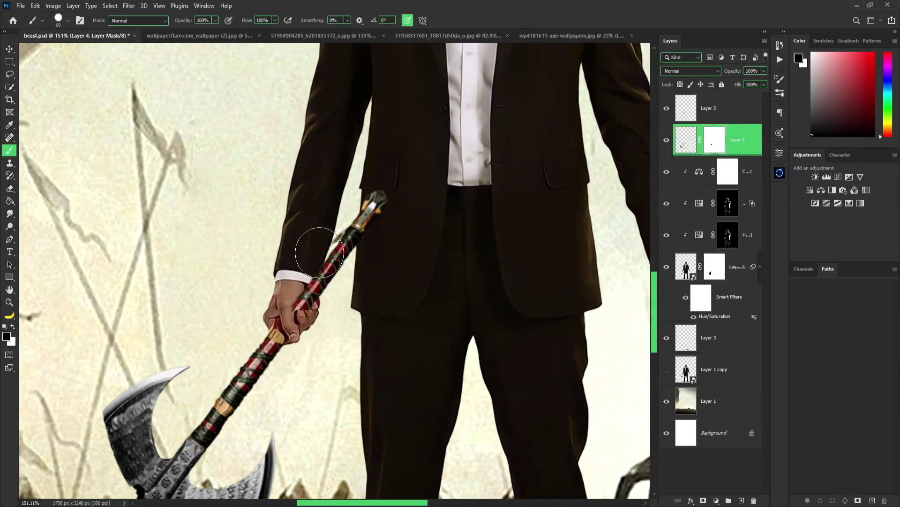
key(ctrl+t)
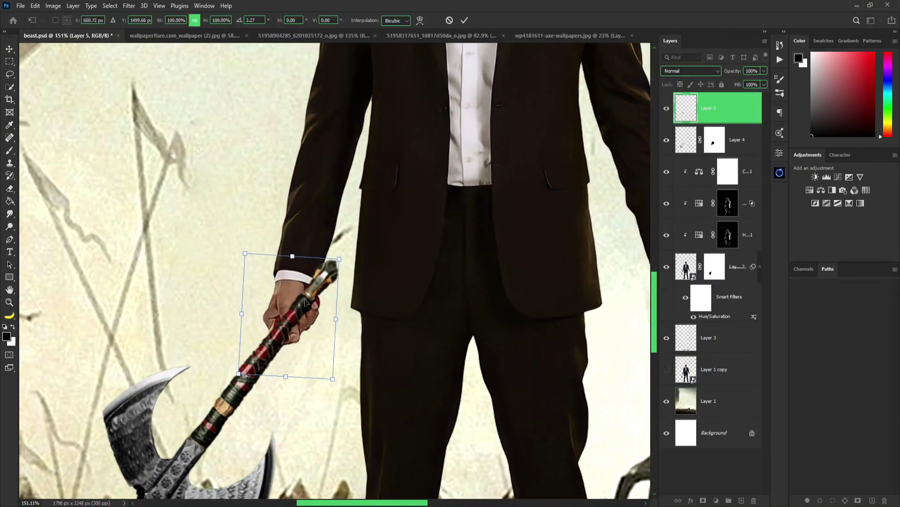
key(Return)
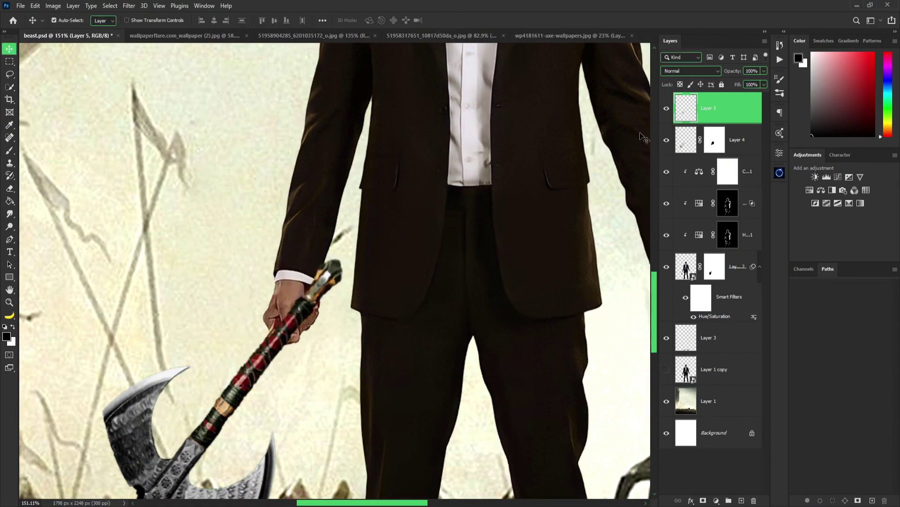
- Paint the handle piece's mask so it shows only over the man's hand
scroll(300, 267, up, 4)
key(b)
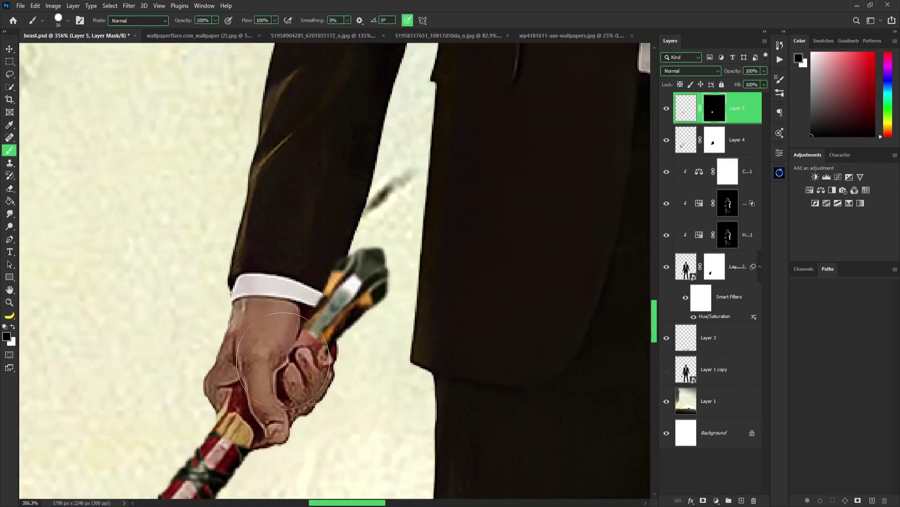
key(v)
scroll(280, 393, down, 10)
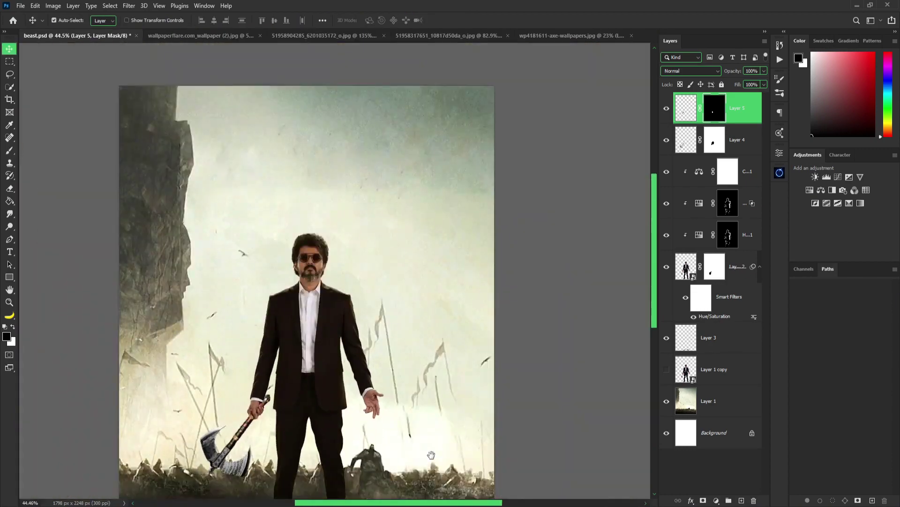
scroll(639, 364, down, 3)
click(639, 364)
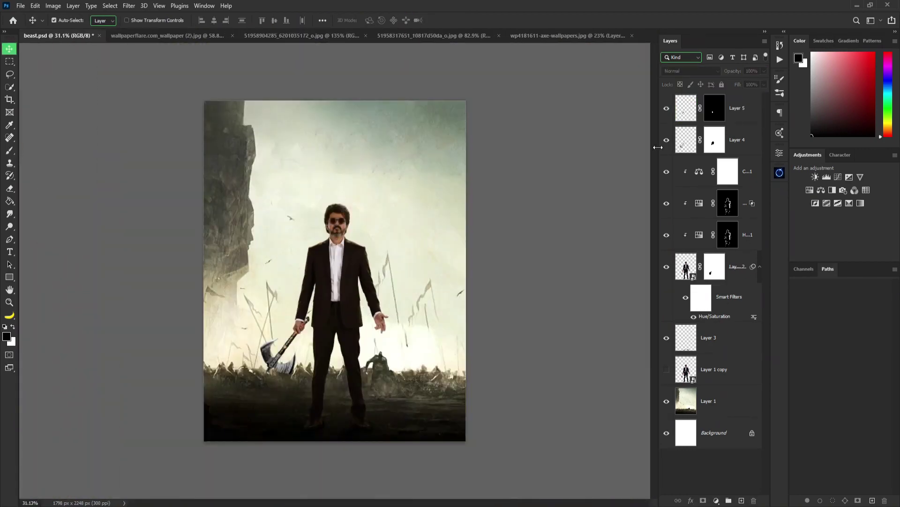
- Open the warriors wallpaper and apply Match Color to it
click(306, 35)
key(ctrl+o)
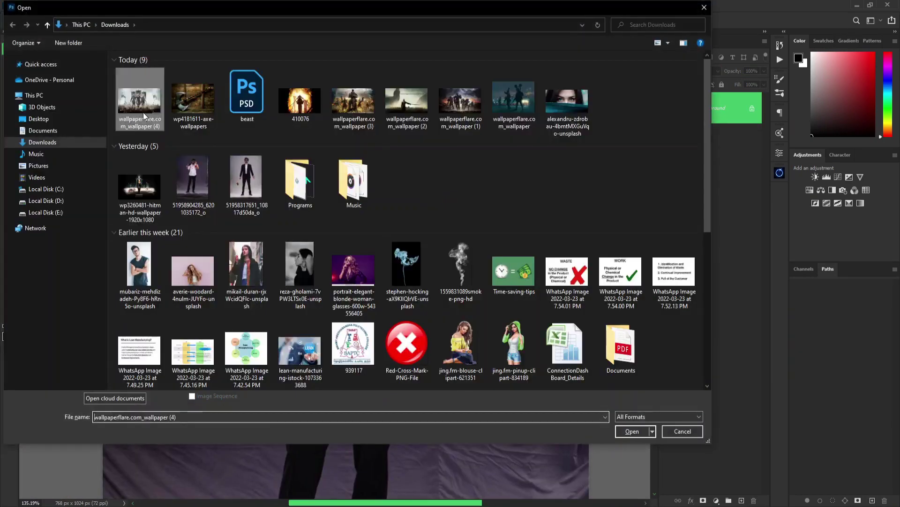
key(Return)
key(ctrl+j)
click(53, 5)
click(176, 228)
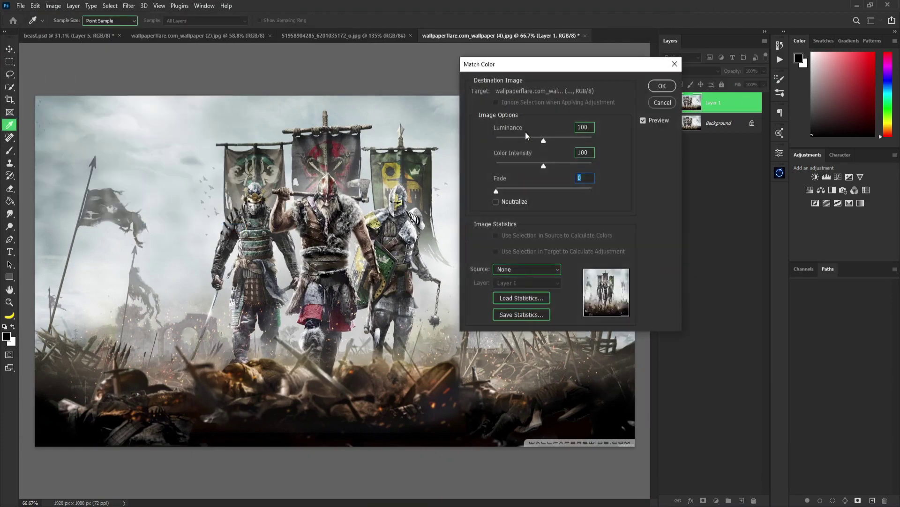
click(662, 86)
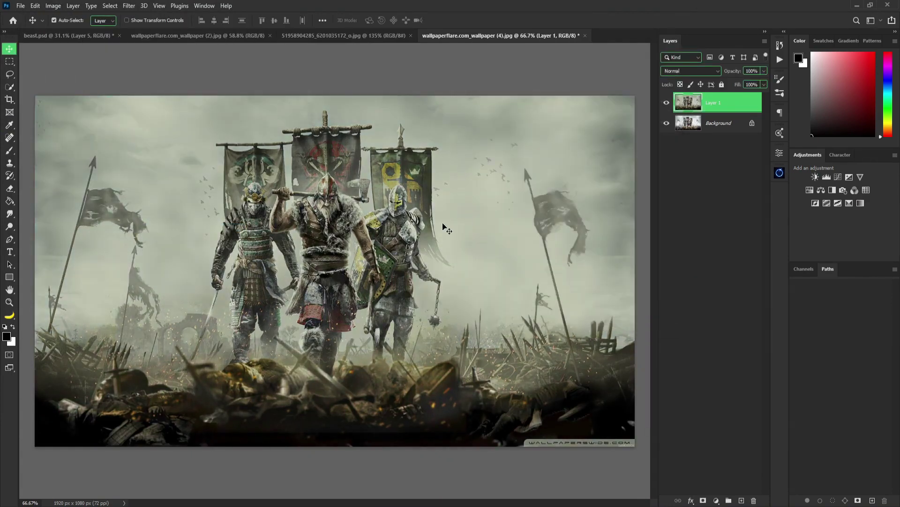
- Place the warriors image in the poster below the man's layers, spanning its width
key(v)
scroll(410, 247, down, 2)
drag(411, 247, 409, 300)
drag(717, 106, 717, 329)
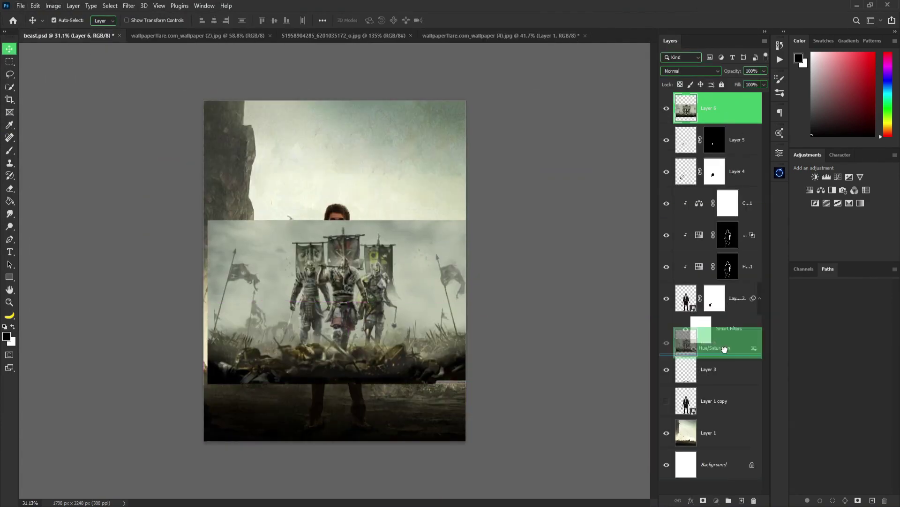
mouse_move(428, 335)
mouse_down()
mouse_move(422, 342)
mouse_move(422, 271)
mouse_move(424, 317)
mouse_up()
- Group and hide the man's layers, then mask the warriors' bottom edge in black
click(737, 266)
shift+click(736, 108)
key(ctrl+g)
click(666, 98)
click(703, 500)
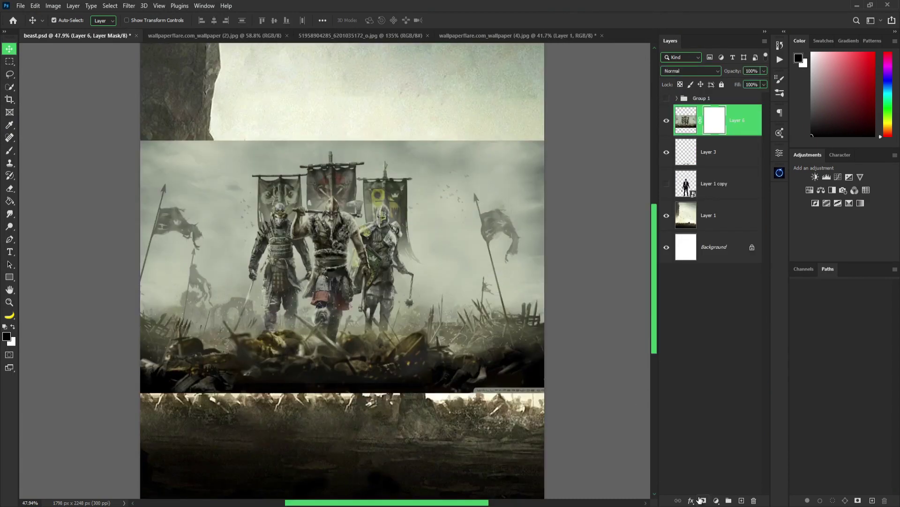
key(b)
mouse_move(227, 457)
mouse_down()
mouse_move(534, 469)
mouse_move(311, 462)
mouse_up()
- Move the warriors image lower on the poster and duplicate its layer
key(v)
drag(425, 309, 429, 364)
scroll(429, 365, down, 3)
scroll(417, 261, up, 4)
scroll(404, 252, down, 2)
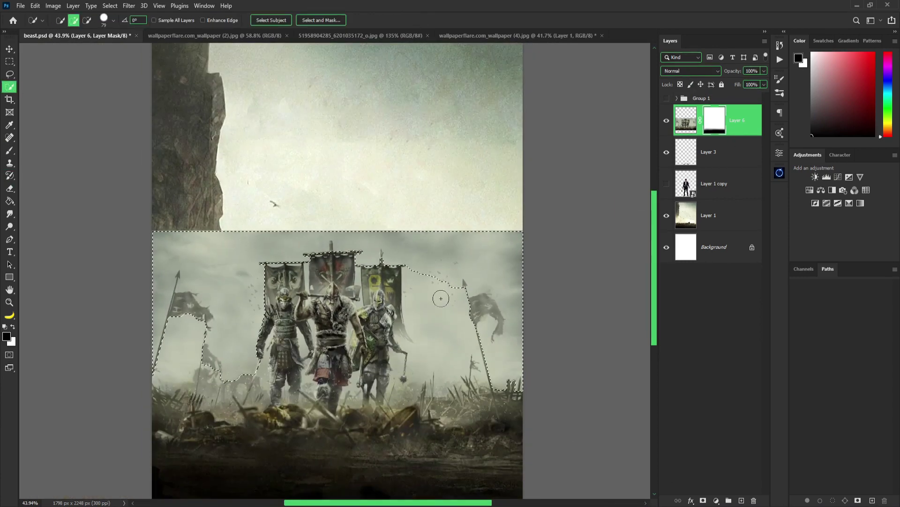
key(ctrl+j)
- Set the warriors copy layer to Overlay blending
click(683, 161)
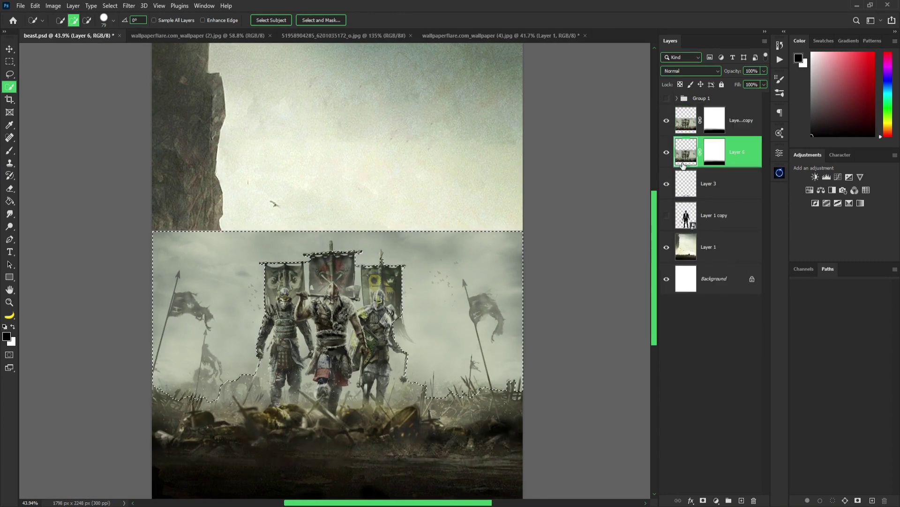
click(743, 120)
click(675, 72)
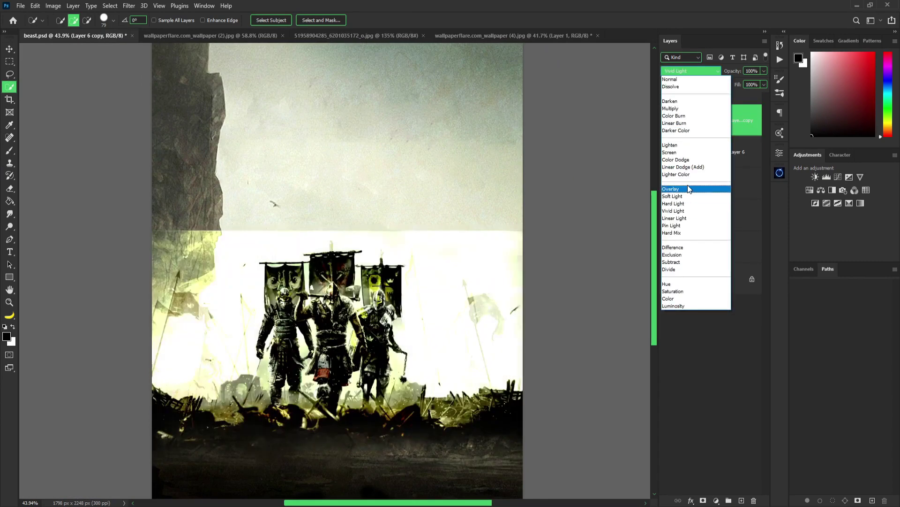
click(688, 185)
- Group both warriors layers and paint the group mask to fade its top
click(10, 49)
scroll(328, 263, down, 2)
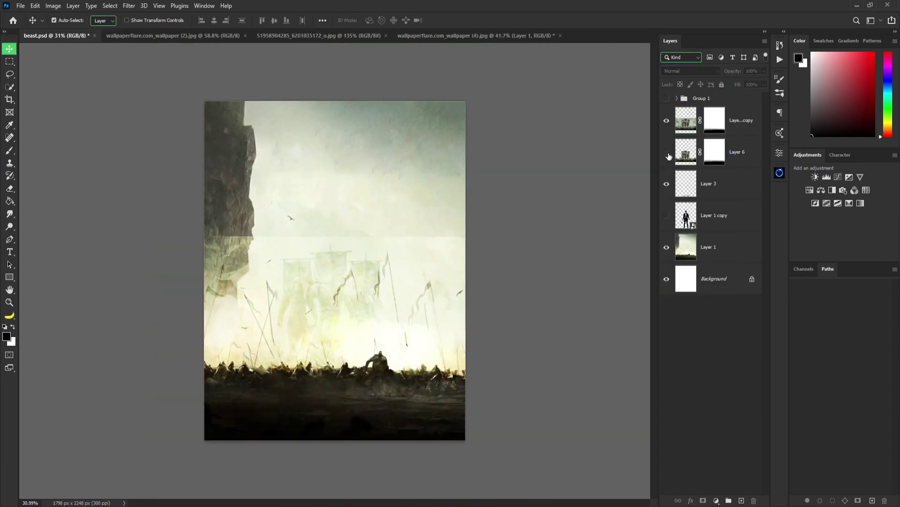
scroll(328, 262, up, 2)
key(ctrl+g)
click(707, 500)
key(b)
drag(516, 117, 422, 169)
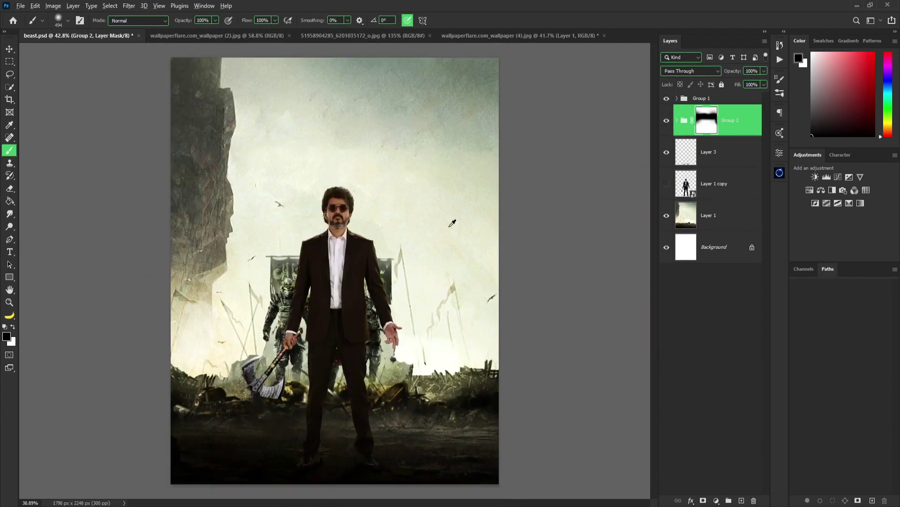
scroll(453, 222, down, 3)
- Show the man's group again and widen the warriors group to about 110%
click(701, 98)
key(ctrl+t)
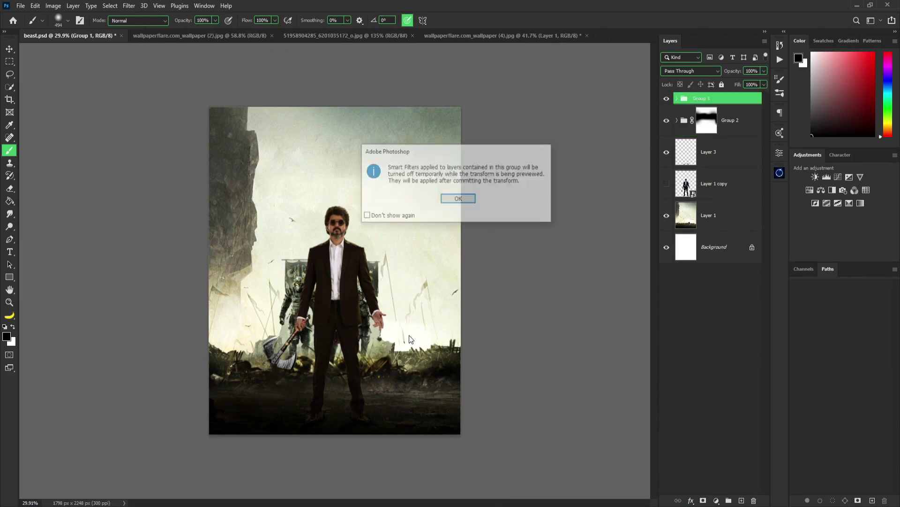
key(Return)
key(Escape)
click(728, 132)
key(ctrl+t)
drag(478, 250, 490, 251)
drag(209, 250, 197, 252)
key(Return)
- Enlarge the warriors group further, stretching it taller toward the top
key(b)
scroll(364, 266, up, 2)
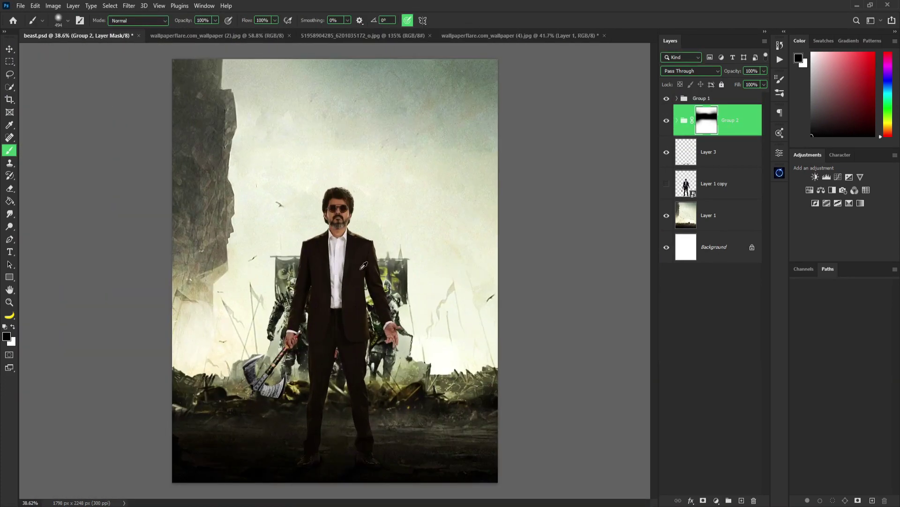
scroll(609, 239, down, 3)
key(ctrl+t)
mouse_move(503, 96)
mouse_down()
mouse_move(468, 111)
mouse_move(470, 104)
mouse_up()
mouse_move(344, 101)
mouse_down()
mouse_move(355, 81)
mouse_move(356, 103)
mouse_up()
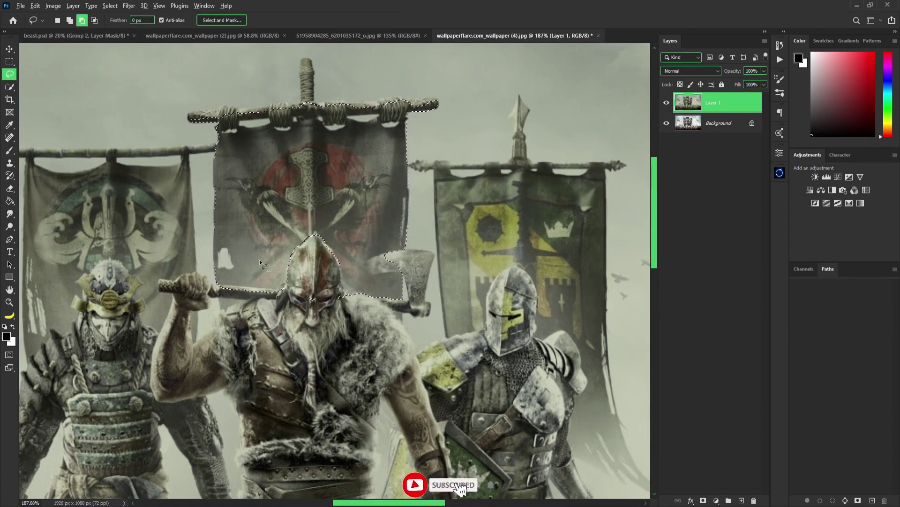
- Refine the banner selection, copy it to its own layer, and drag it into the poster
alt+scroll(280, 307, up, 3)
key(w)
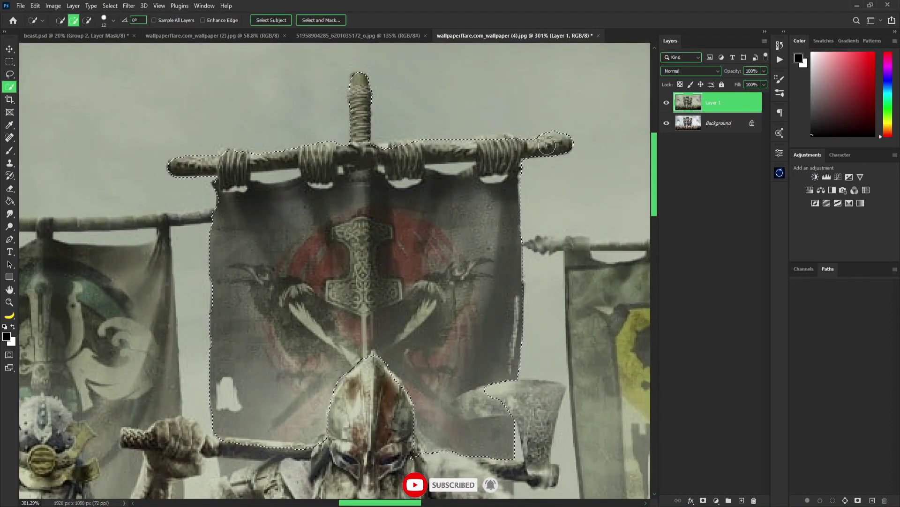
alt+scroll(437, 194, down, 5)
key(ctrl+j)
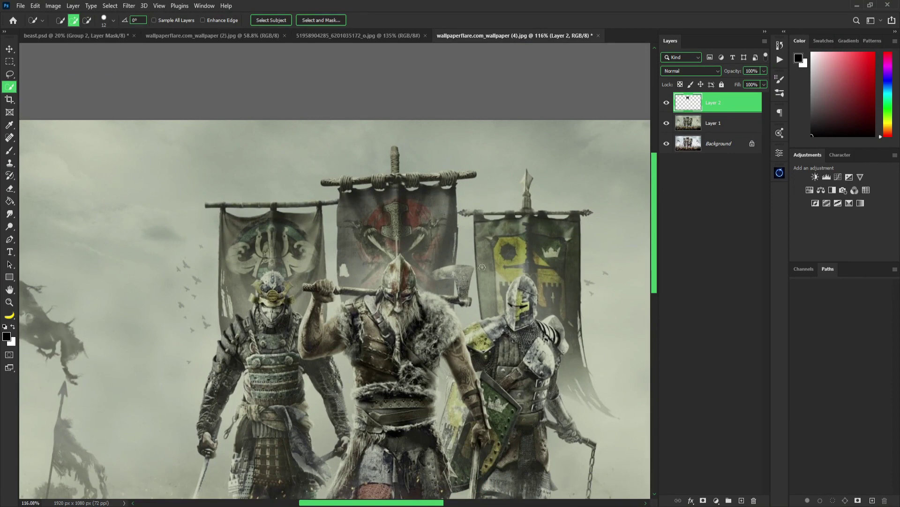
key(v)
mouse_move(482, 267)
mouse_down()
mouse_move(105, 38)
mouse_move(358, 166)
mouse_up()
key(ctrl+t)
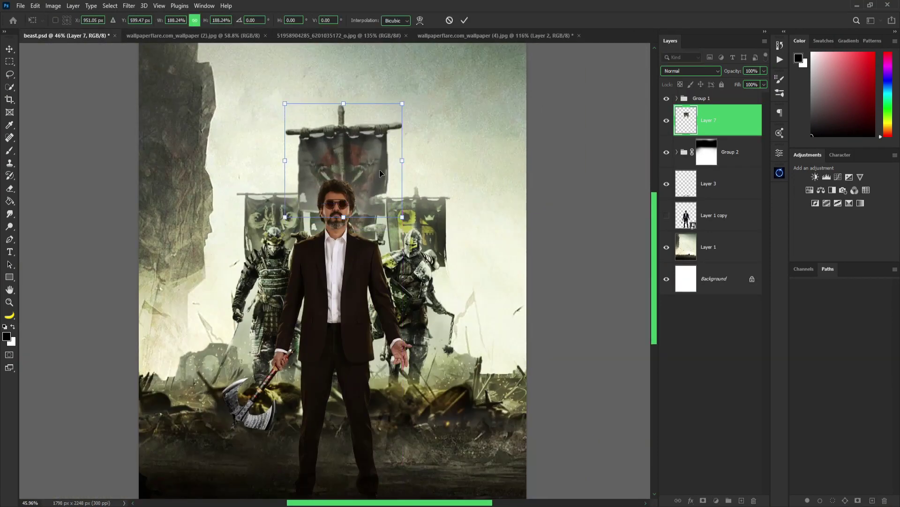
- Shrink the banner above the warriors and erase it around the man's head
drag(286, 165, 295, 165)
click(465, 20)
key(e)
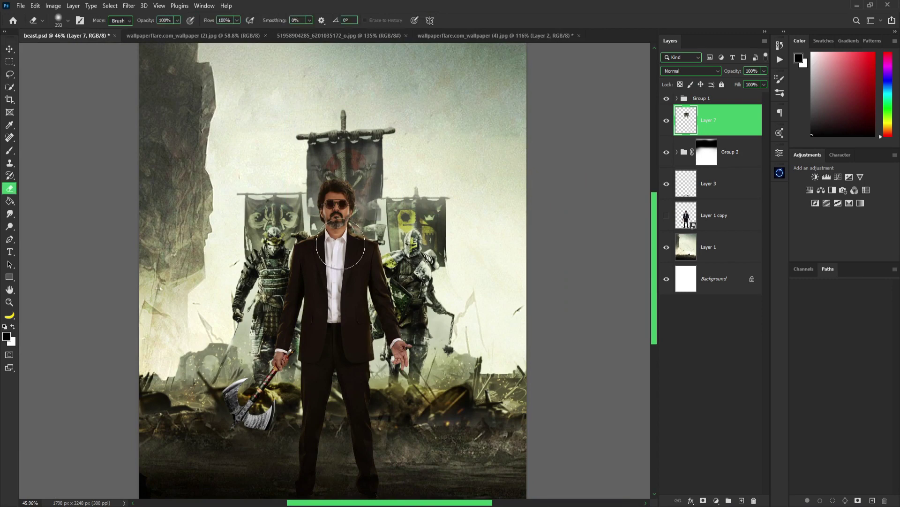
drag(321, 206, 368, 202)
- Duplicate the banner with Saturation blending and group both banner layers
key(ctrl+j)
click(691, 71)
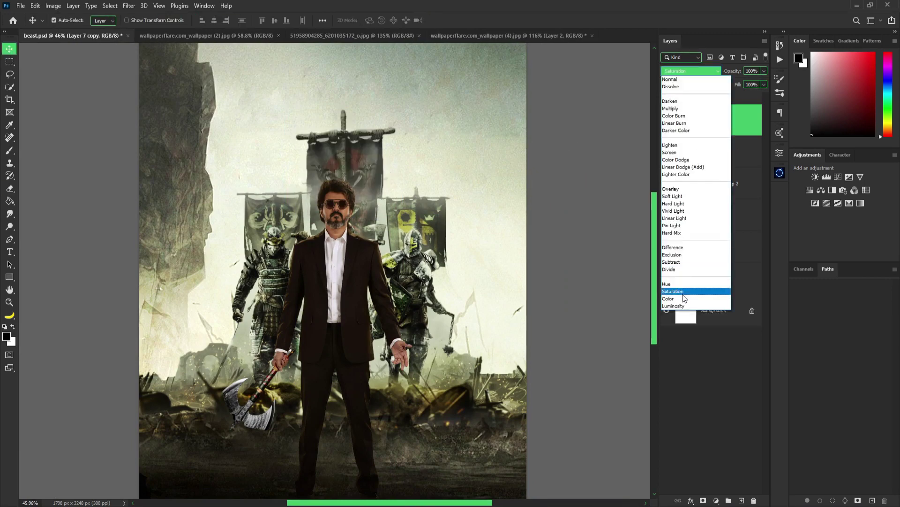
click(675, 291)
alt+scroll(371, 205, up, 3)
key(ctrl+0)
shift+click(718, 152)
key(ctrl+g)
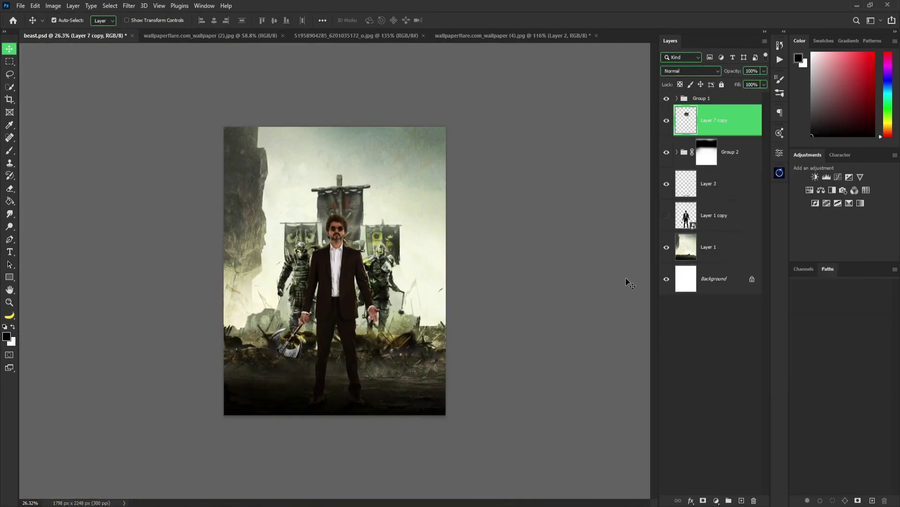
scroll(248, 151, up, 5)
scroll(249, 150, down, 2)
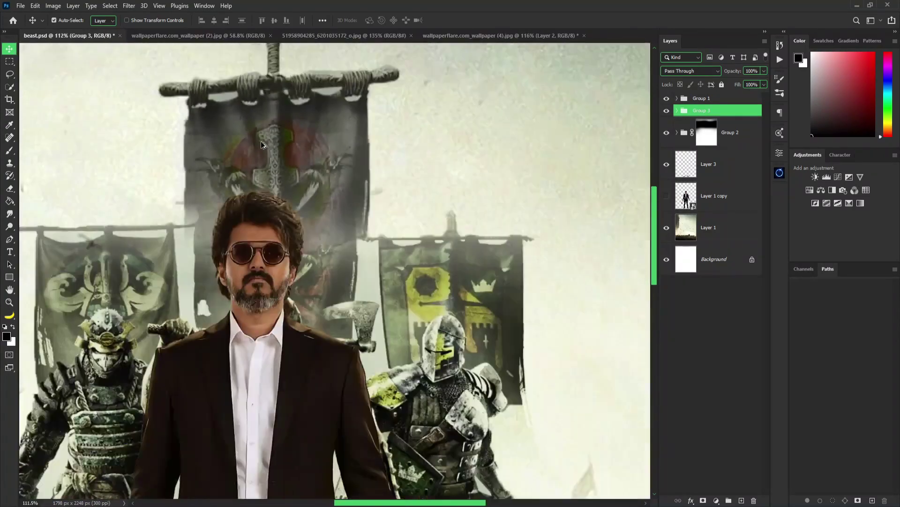
click(345, 36)
- Select the bloodied-shirt man with Select Subject and copy him to a new layer
click(110, 5)
click(138, 122)
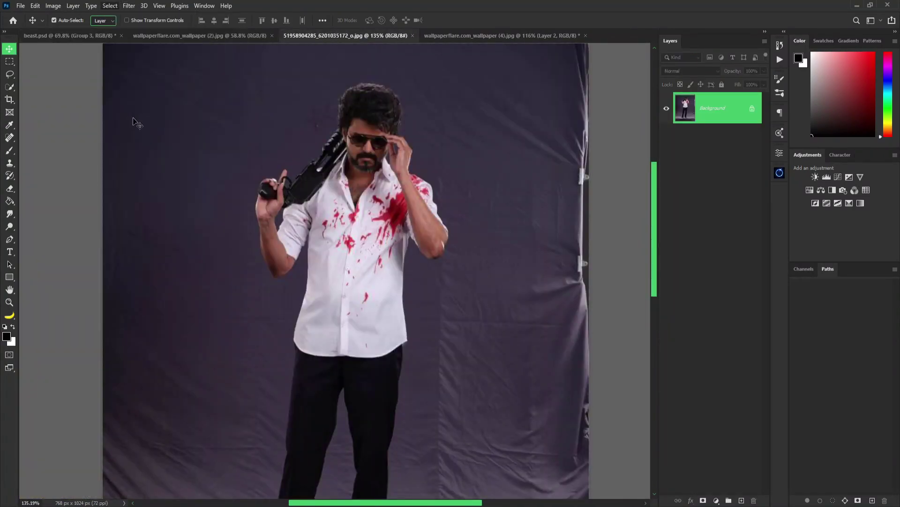
scroll(313, 156, up, 3)
scroll(313, 156, down, 4)
scroll(307, 185, up, 5)
key(w)
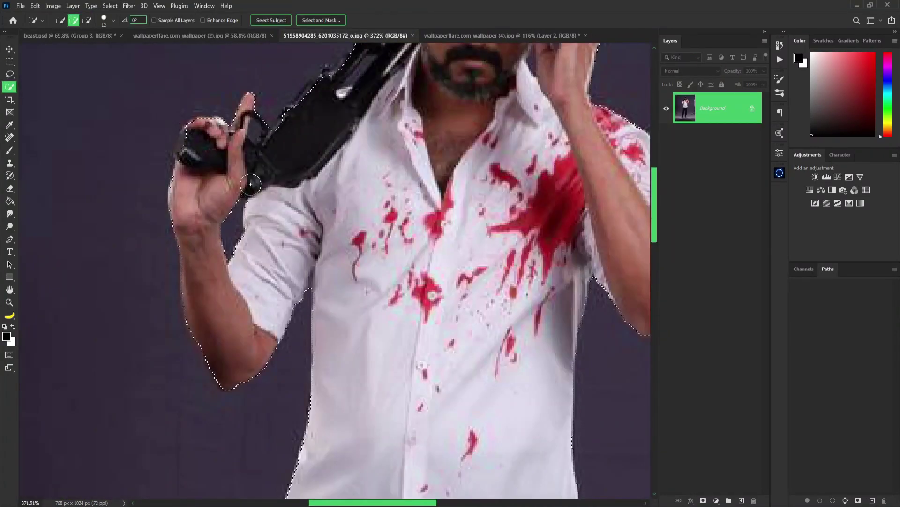
scroll(307, 185, down, 5)
key(ctrl+j)
- Bring the man into the warriors wallpaper, clip him to the banner and shrink him slightly
key(v)
drag(427, 201, 409, 166)
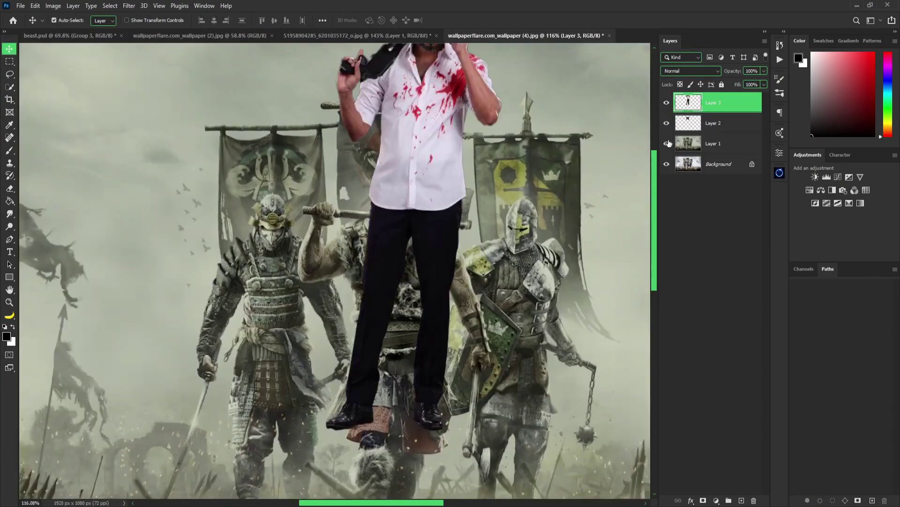
key(ctrl+t)
key(Return)
key(alt+ctrl+g)
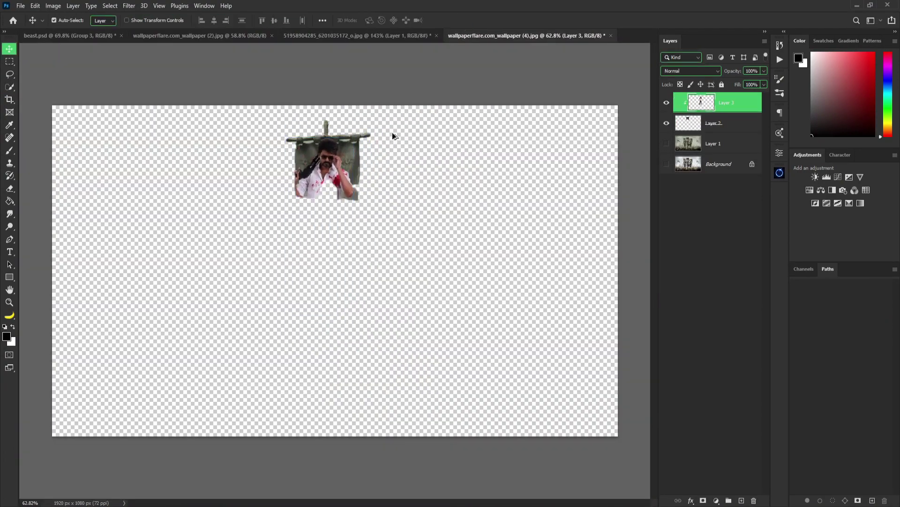
scroll(392, 132, up, 5)
scroll(378, 176, down, 3)
key(ctrl+t)
drag(444, 70, 436, 86)
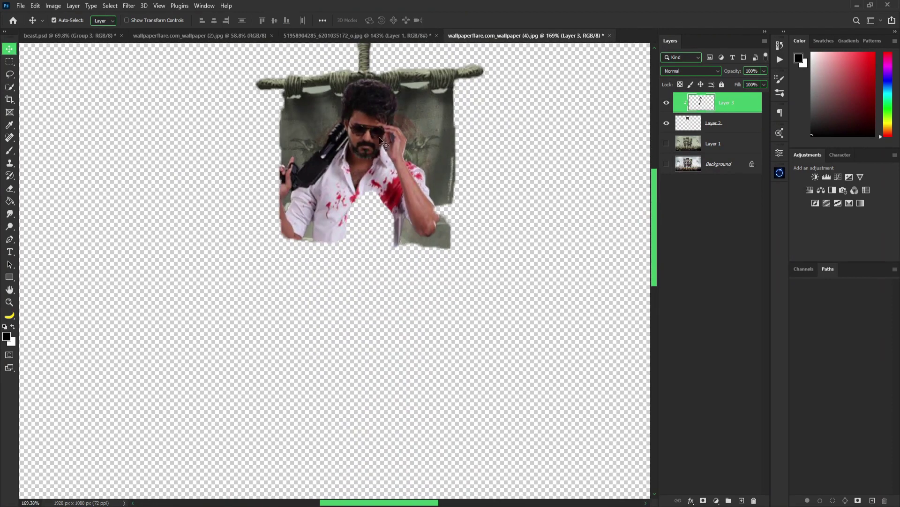
key(Return)
- Give the man Luminosity blending and heal the hammer emblem off the banner
click(690, 71)
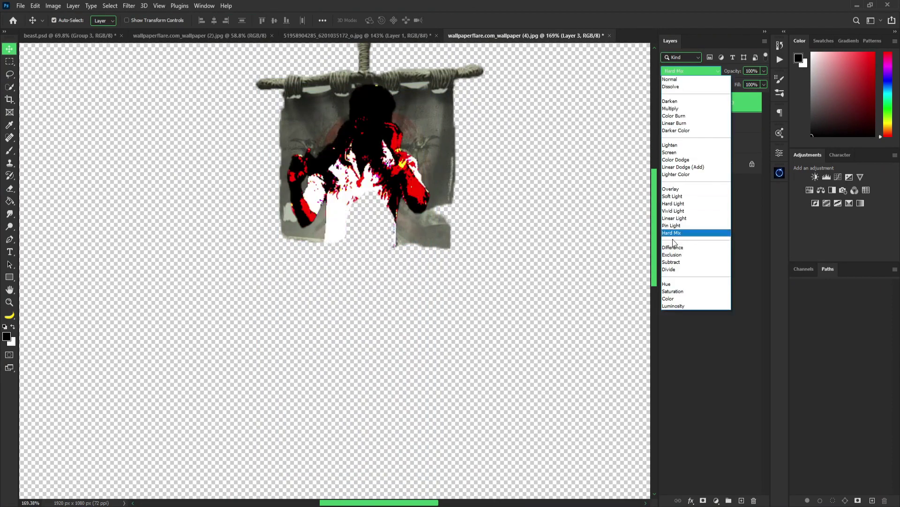
click(679, 313)
click(666, 103)
click(722, 123)
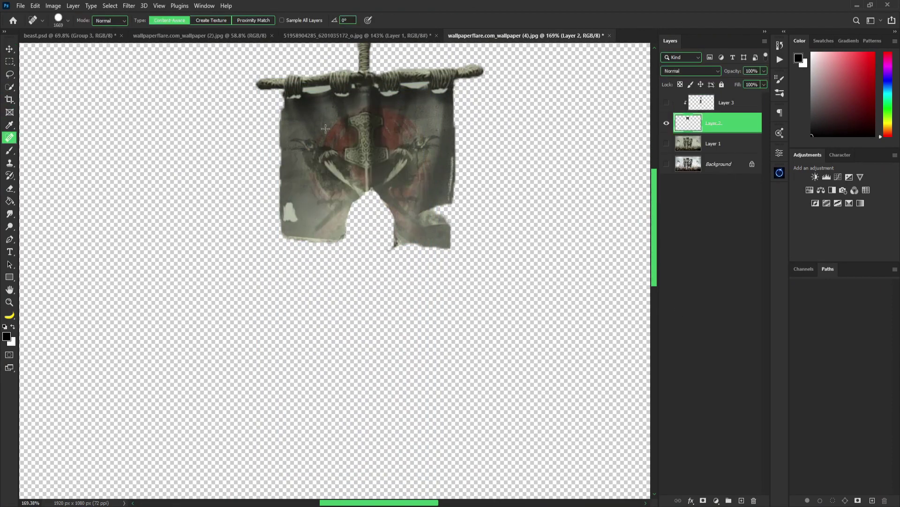
right_click(352, 126)
drag(328, 132, 410, 174)
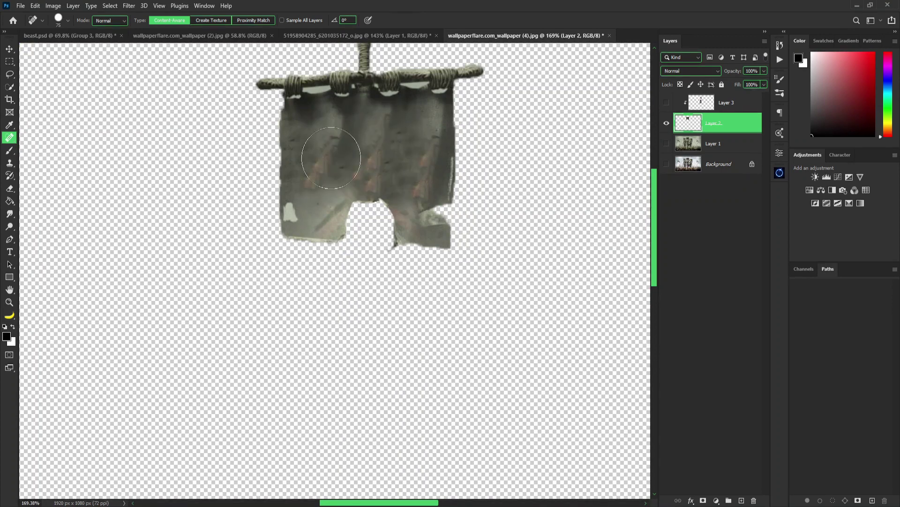
- Nudge the man into place, merge him into the banner, and drag it into the poster
key(v)
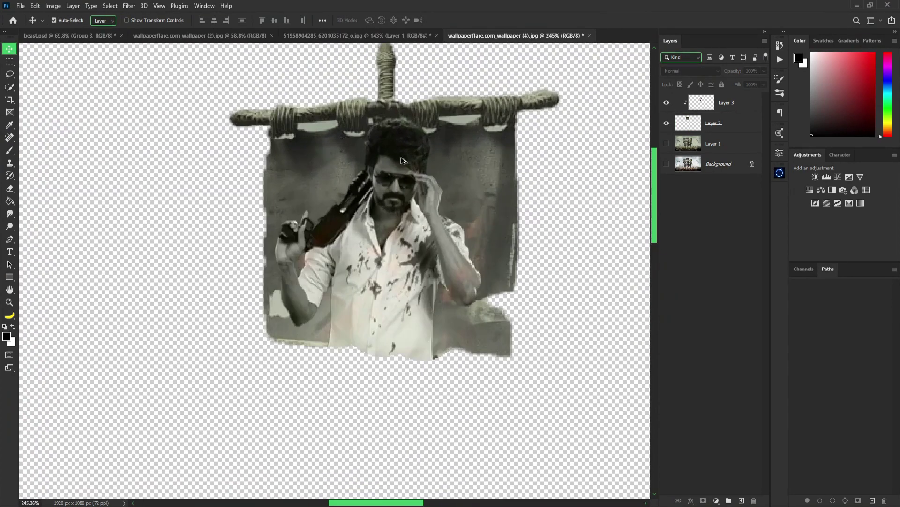
drag(401, 165, 403, 181)
shift+click(722, 123)
right_click(728, 112)
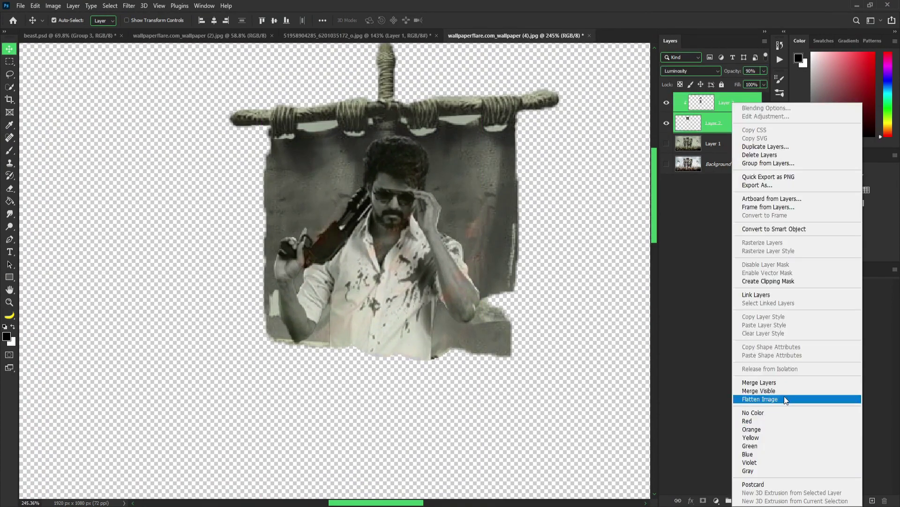
click(784, 396)
drag(131, 84, 328, 155)
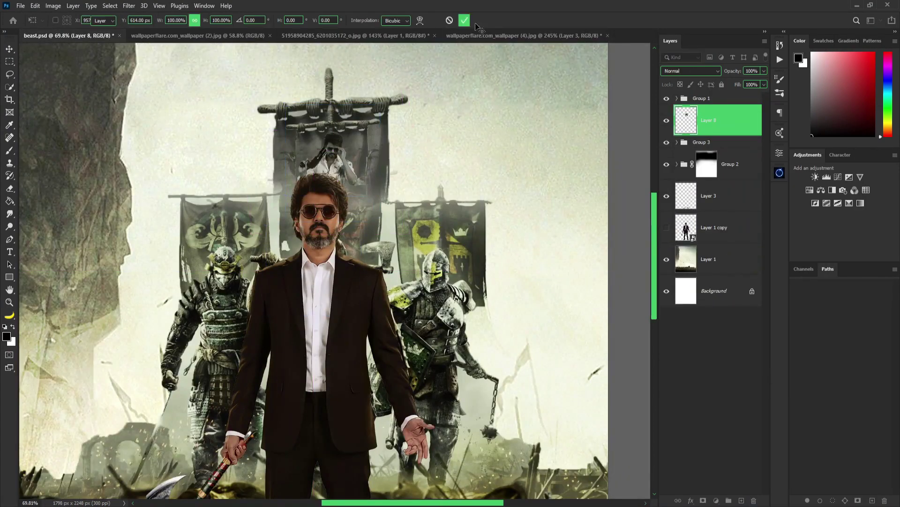
- Delete the earlier banner group and scale down the new portrait banner
click(695, 142)
key(Delete)
click(718, 120)
key(ctrl+0)
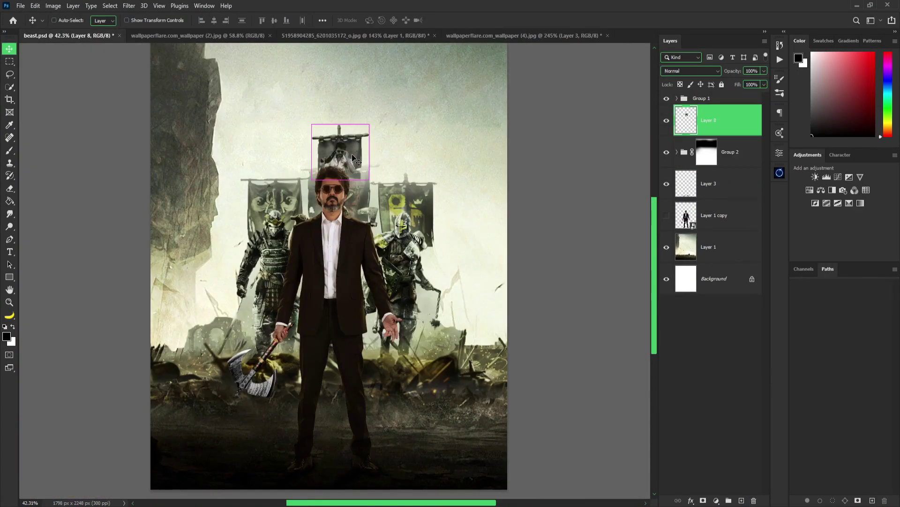
key(ctrl+t)
drag(402, 93, 393, 98)
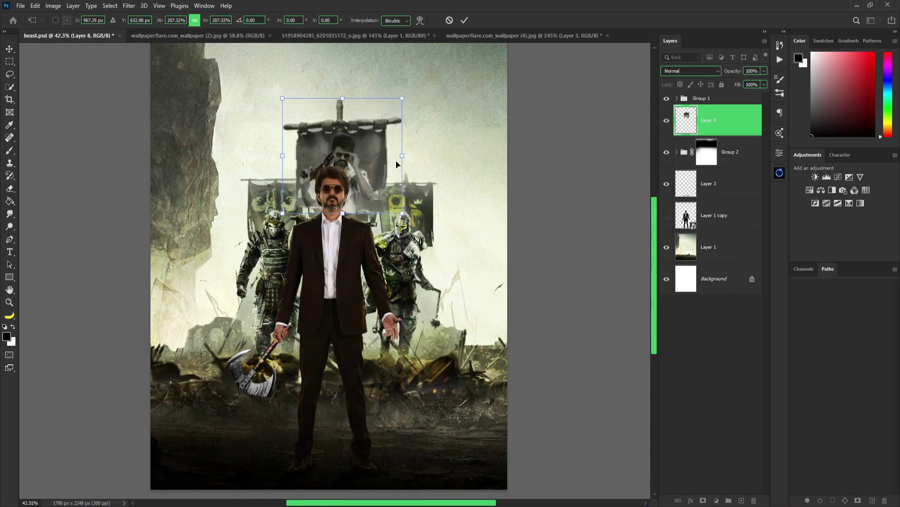
drag(278, 152, 293, 160)
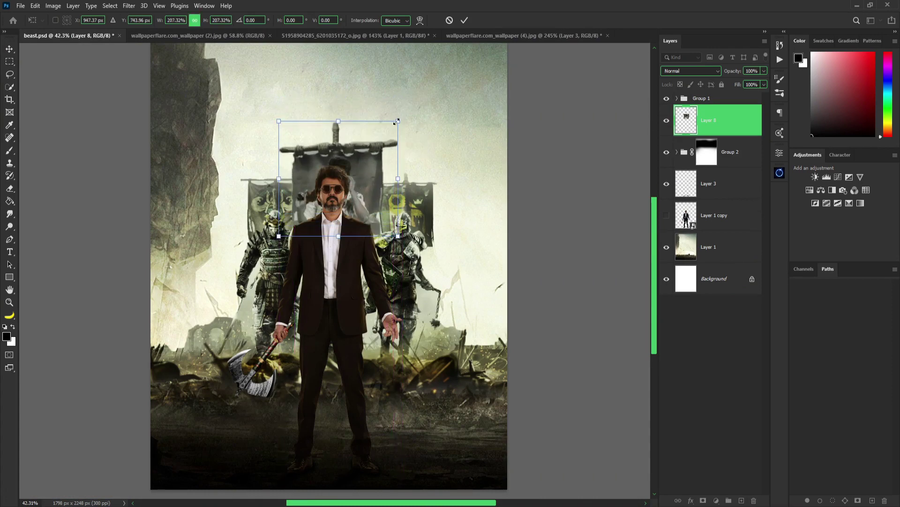
drag(394, 99, 378, 135)
- Place the portrait banner above the right warrior, then copy it over the left warrior
drag(362, 170, 442, 133)
scroll(446, 136, up, 5)
scroll(446, 136, down, 3)
drag(375, 197, 402, 211)
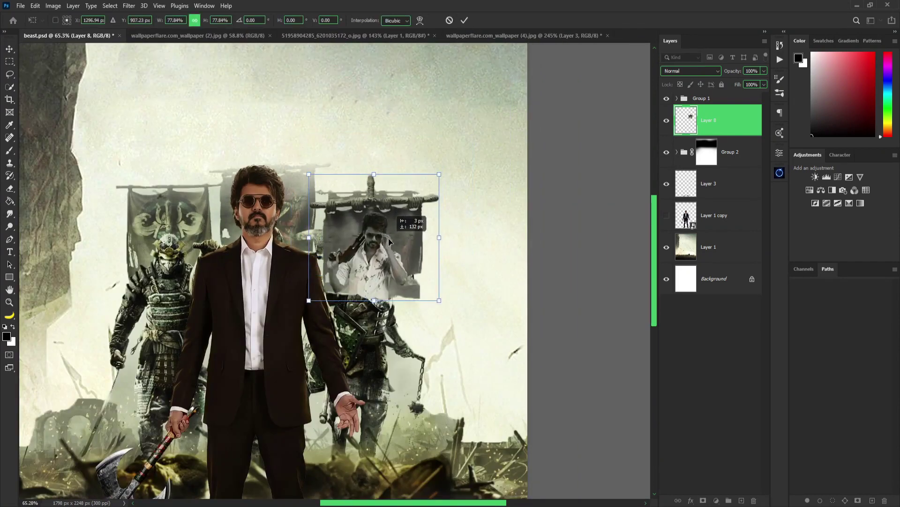
drag(438, 150, 434, 168)
key(Return)
drag(381, 221, 174, 243)
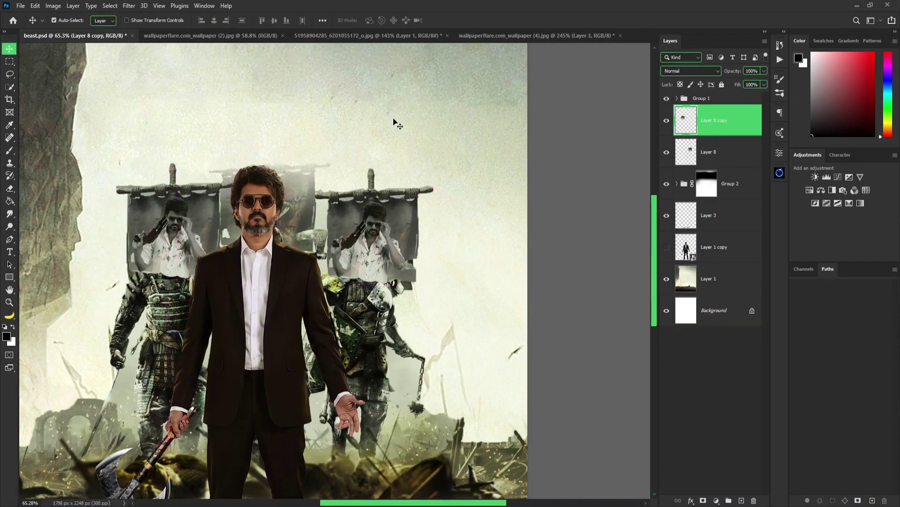
scroll(396, 125, up, 5)
- Lower the left banner copy's opacity and mask it so the samurai helmet shows in front
key(b)
drag(362, 146, 337, 113)
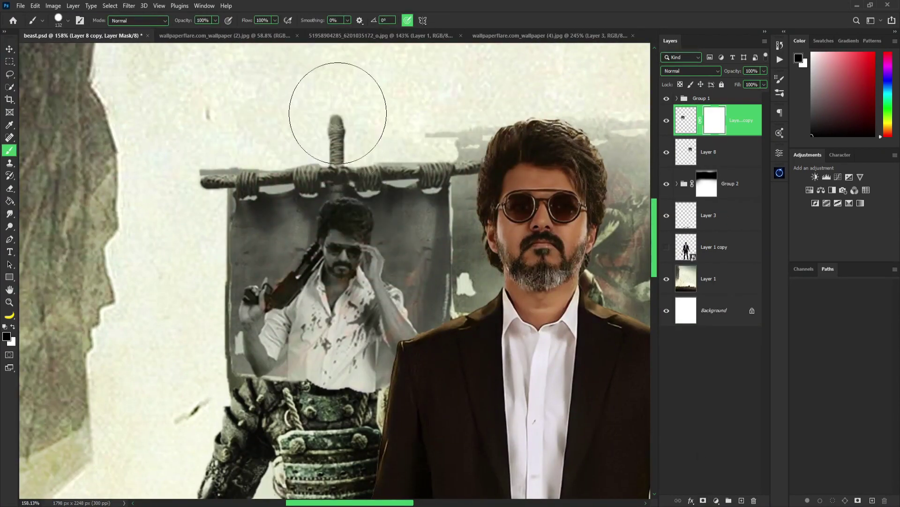
drag(732, 72, 713, 73)
scroll(361, 396, up, 3)
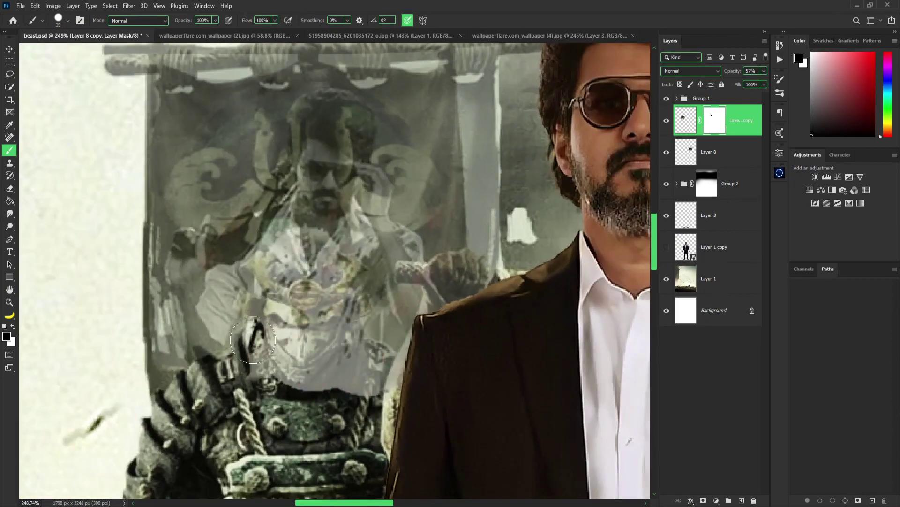
drag(265, 264, 300, 352)
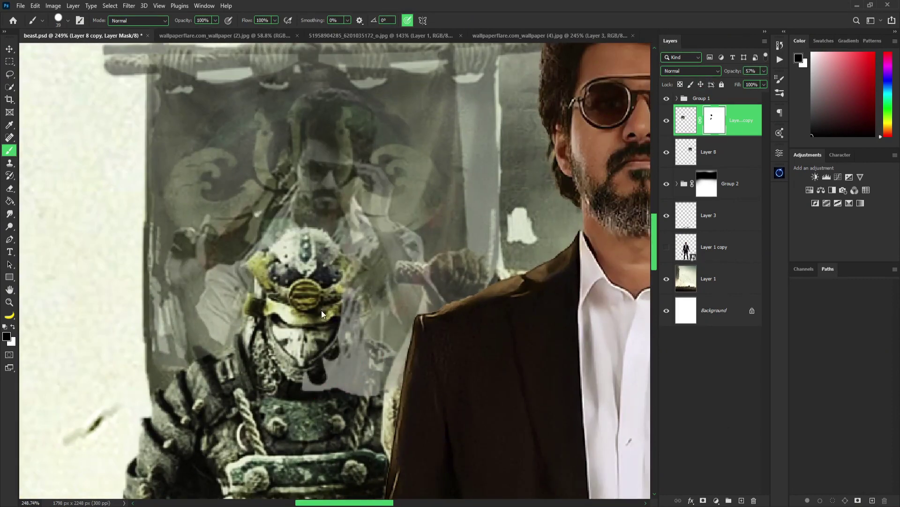
scroll(340, 311, down, 5)
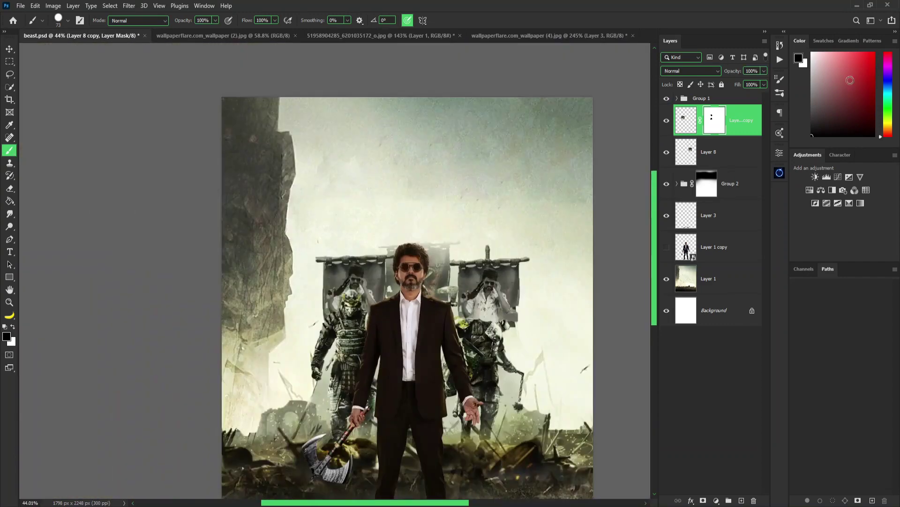
key(v)
key(0)
- Lower Layer 8's opacity and paint its mask away from the knight's helmet
scroll(535, 307, up, 5)
click(717, 151)
key(4)
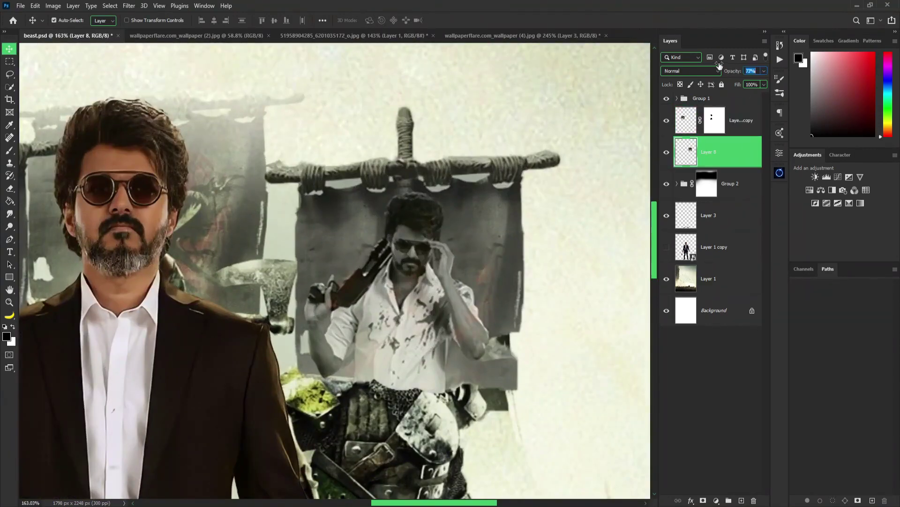
key(8)
scroll(422, 281, up, 3)
key(b)
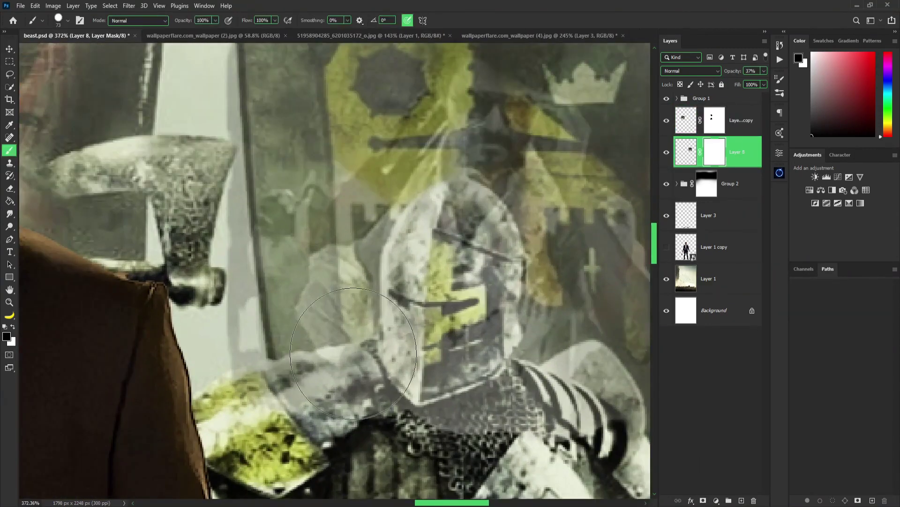
drag(399, 328, 469, 351)
drag(491, 315, 512, 344)
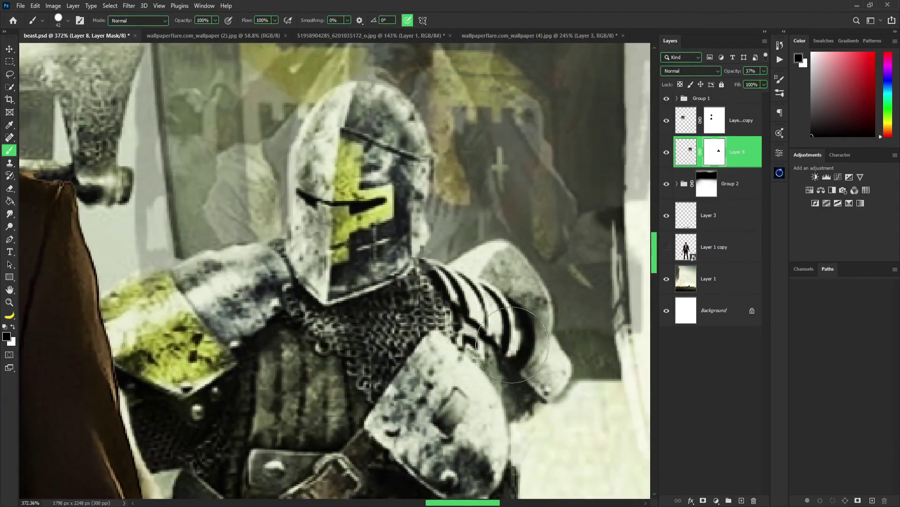
key(v)
scroll(393, 201, down, 5)
scroll(393, 202, up, 1)
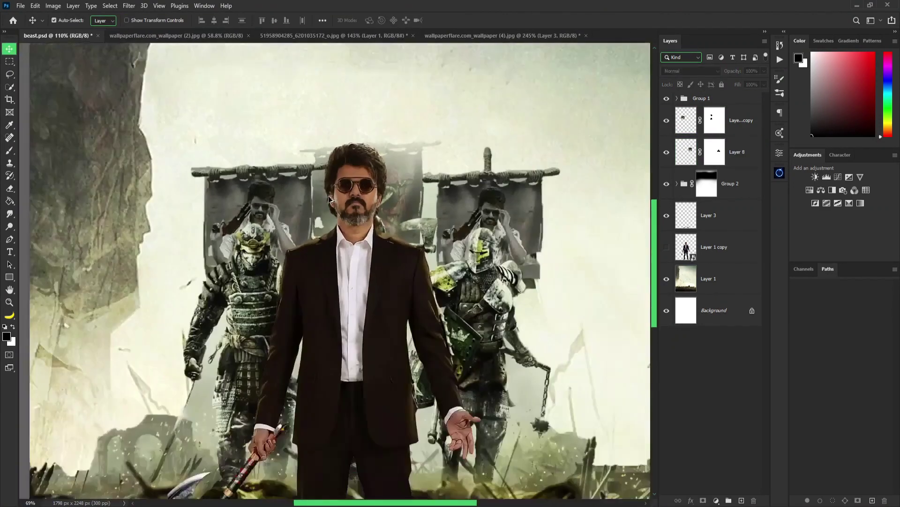
scroll(393, 202, down, 1)
scroll(393, 201, down, 2)
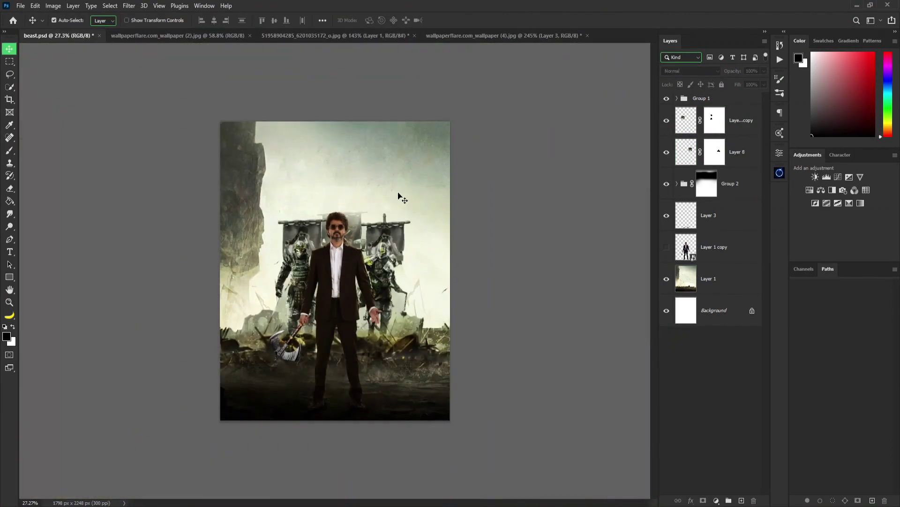
scroll(349, 235, up, 3)
- Try duplicating and moving a banner copy, then undo the misplaced copy
scroll(350, 235, up, 1)
key(ctrl+j)
click(676, 215)
click(756, 163)
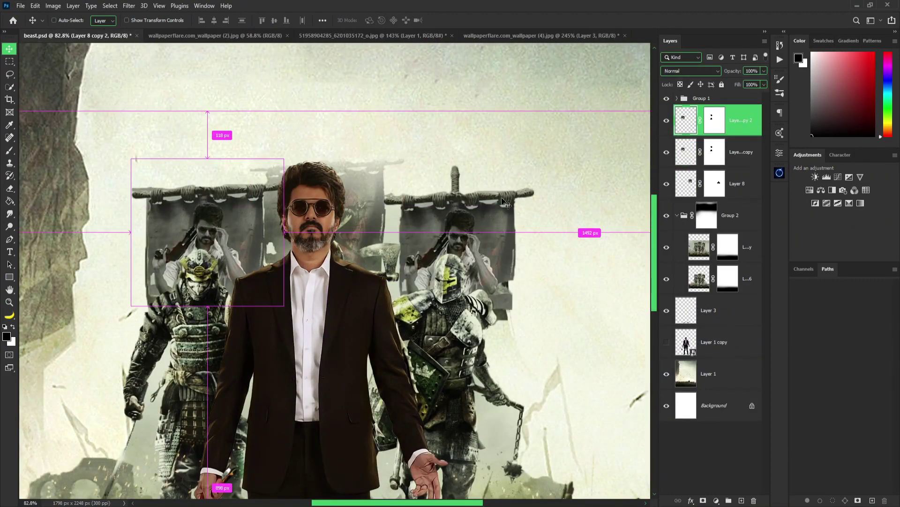
key(ctrl+z)
drag(524, 214, 394, 184)
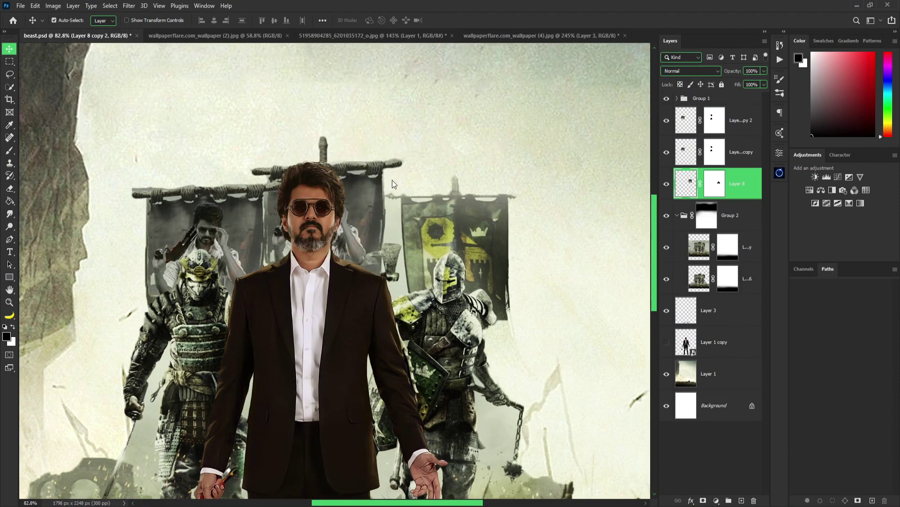
key(ctrl+z)
- Duplicate Layer 8 to the centre top, place it below Layer 8, and blend it in Pin Light
key(ctrl+j)
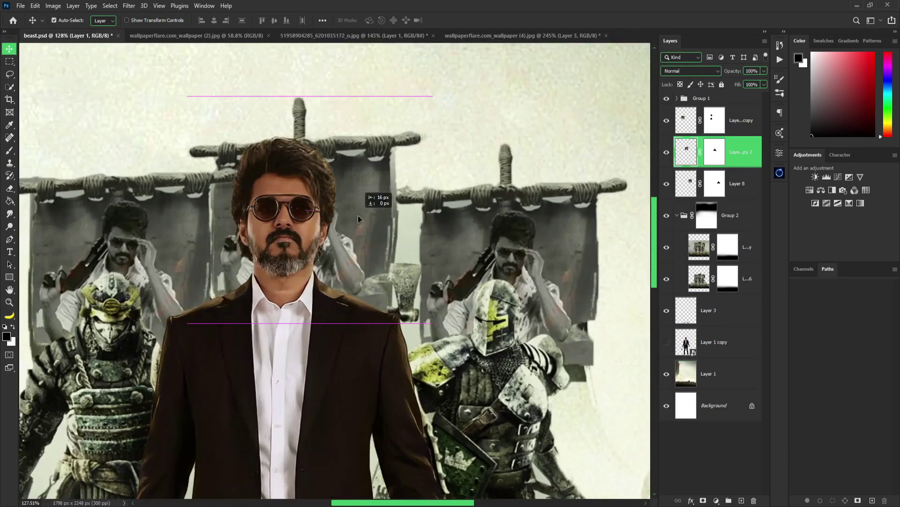
key(ctrl+t)
drag(382, 173, 431, 91)
key(Return)
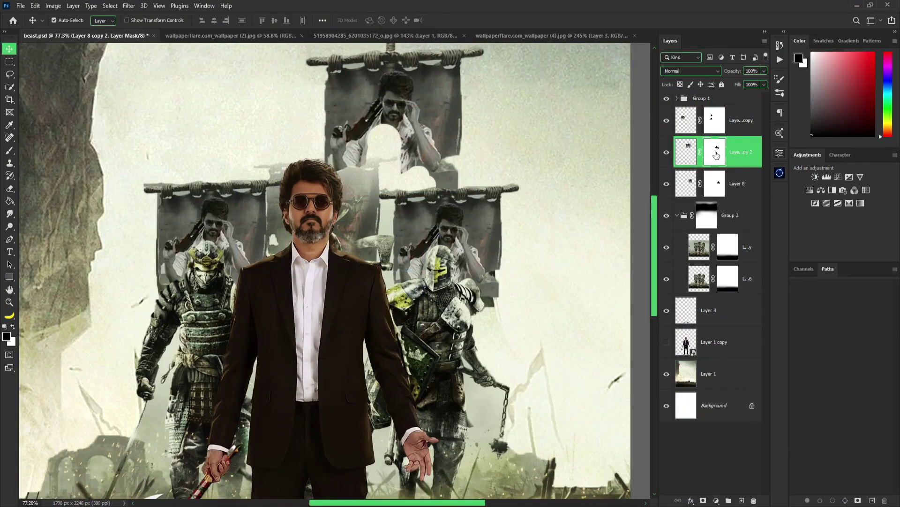
scroll(462, 153, down, 2)
scroll(462, 153, down, 2)
key(ctrl+t)
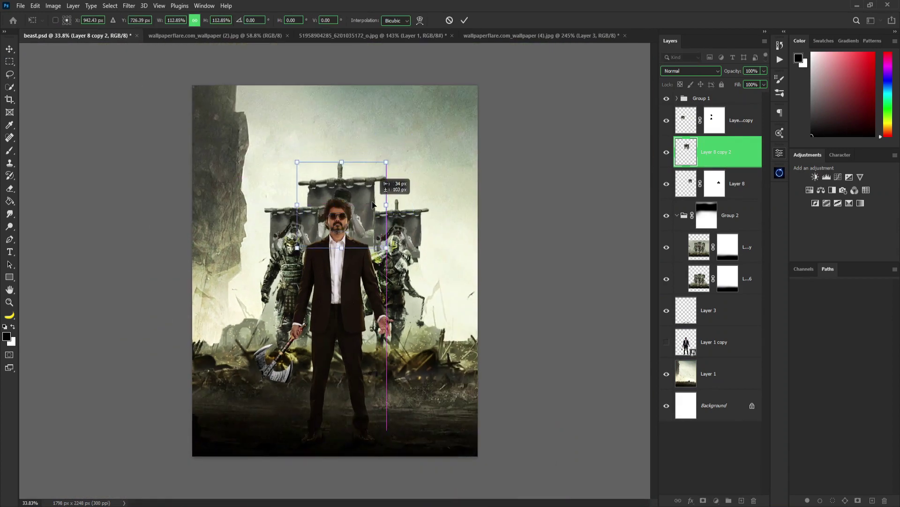
click(464, 22)
key(ctrl+bracketleft)
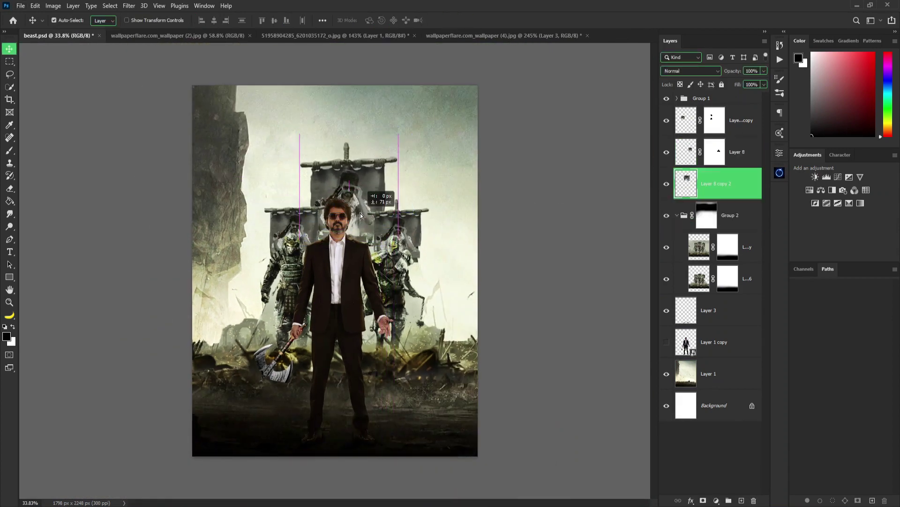
click(690, 70)
click(682, 223)
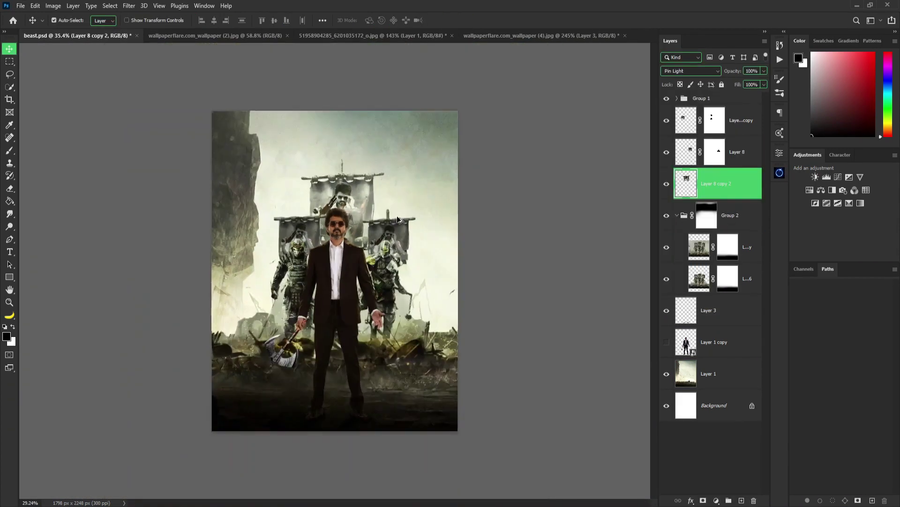
- Raise the saturation of the Layer 6 copy warrior scene with Hue/Saturation
scroll(265, 256, up, 3)
scroll(265, 257, down, 1)
click(265, 257)
key(ctrl+u)
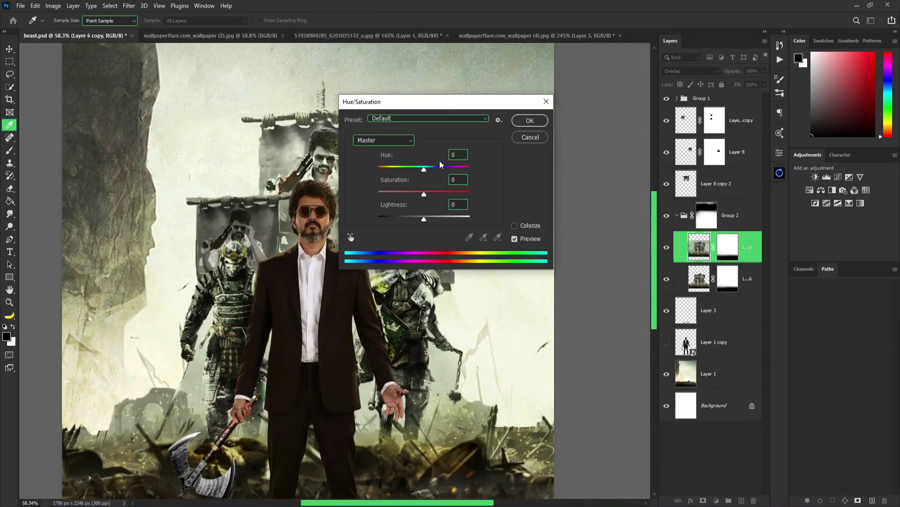
drag(441, 195, 446, 195)
- Confirm the saturation boost and set up a large smoke brush on a new layer
click(529, 120)
scroll(334, 278, down, 4)
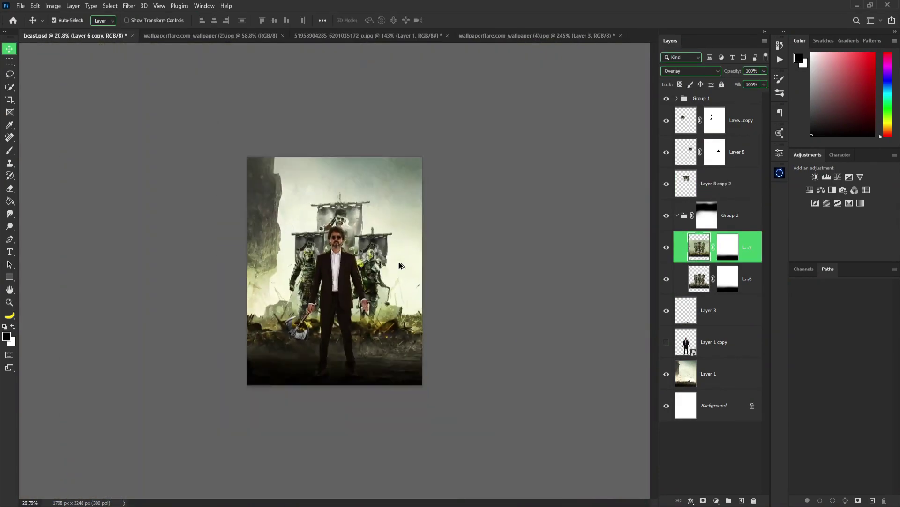
scroll(335, 279, up, 2)
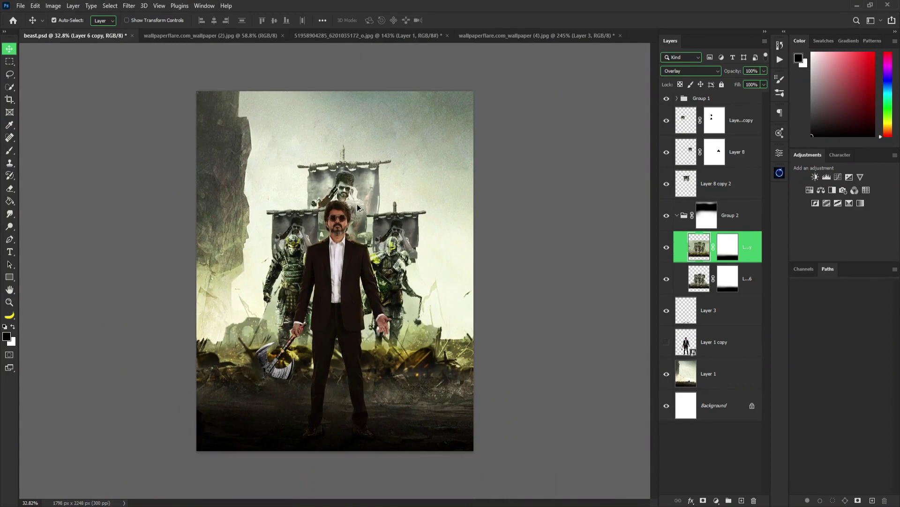
click(677, 99)
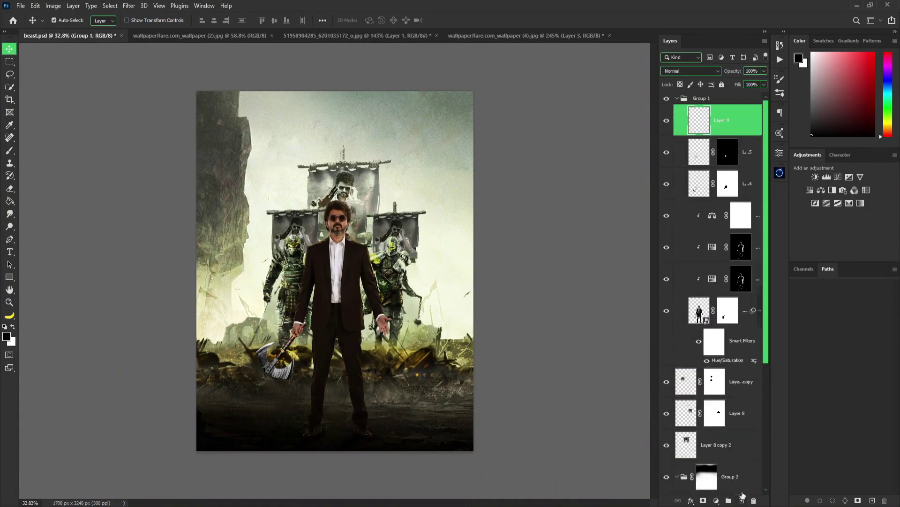
key(ctrl+shift+alt+n)
key(b)
key(F5)
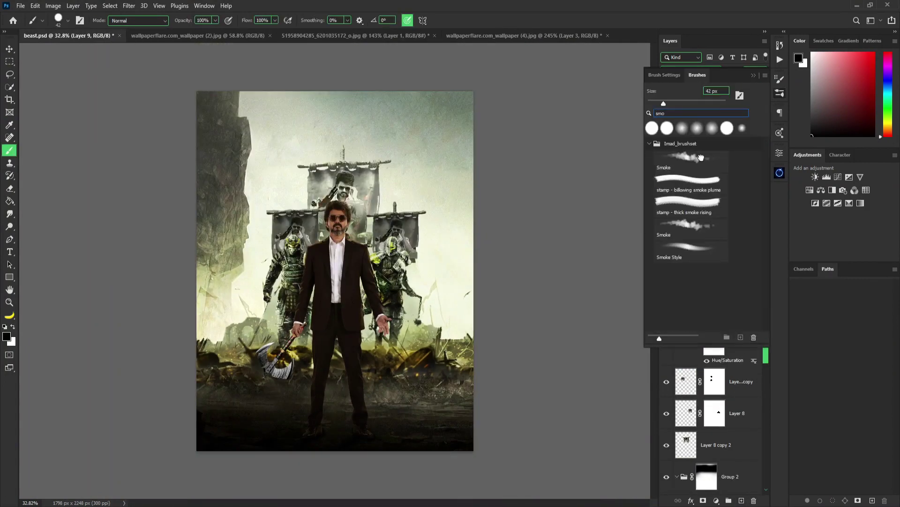
key(F5)
scroll(369, 365, up, 2)
- Pick a pale sampled colour and paint smoky haze along the bottom ground
alt+click(369, 365)
alt+click(424, 310)
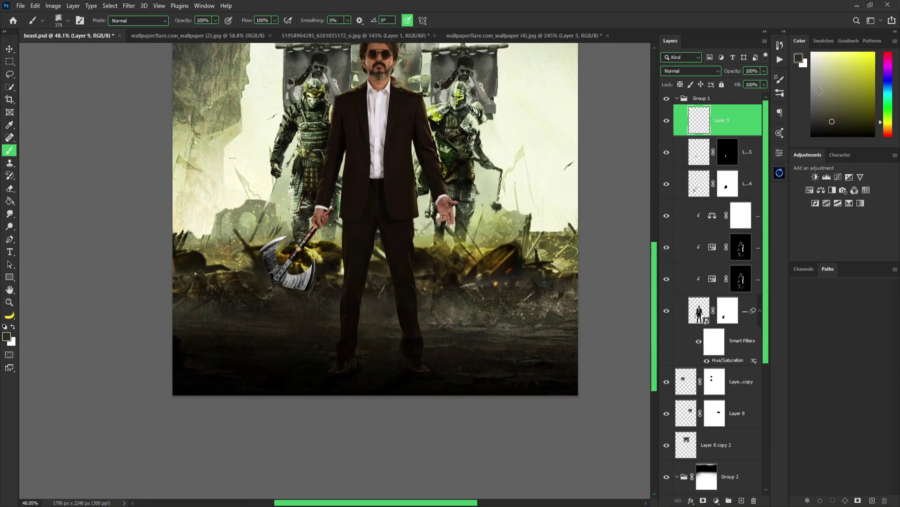
drag(563, 348, 360, 363)
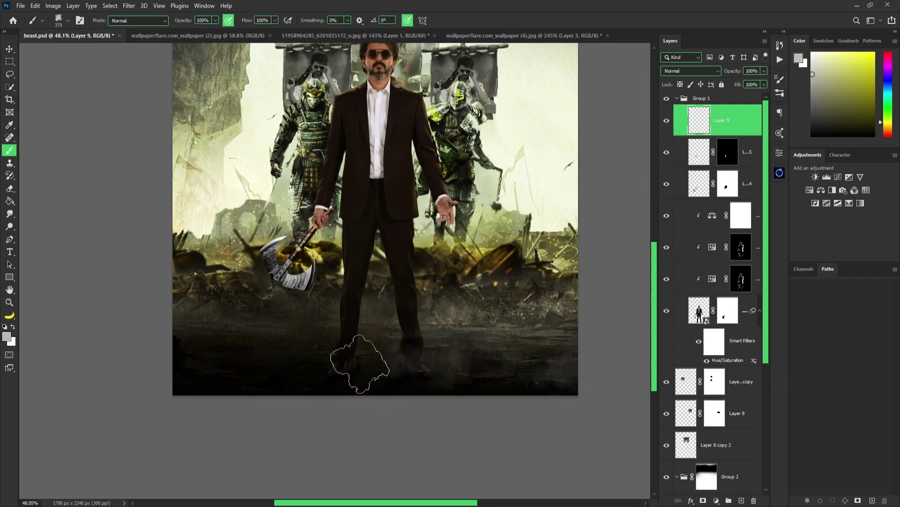
key(ctrl+z)
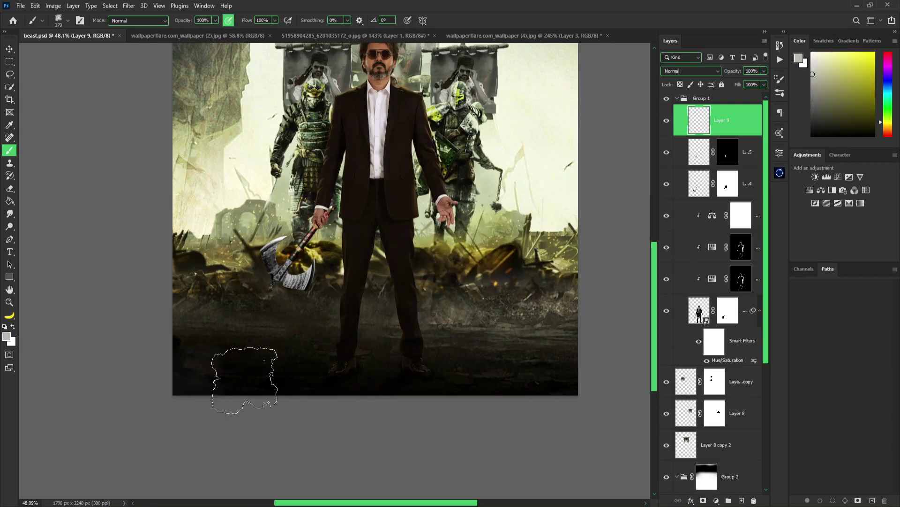
drag(245, 381, 429, 380)
key(ctrl+z)
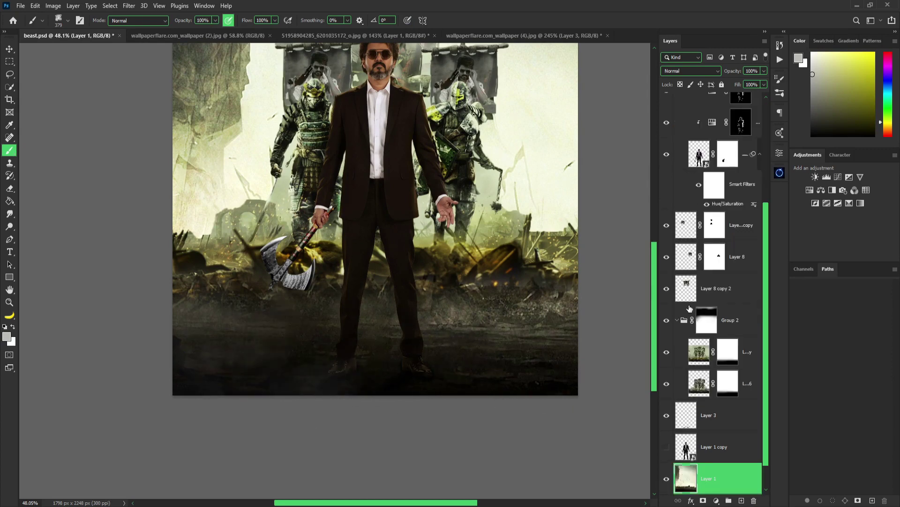
scroll(713, 252, up, 5)
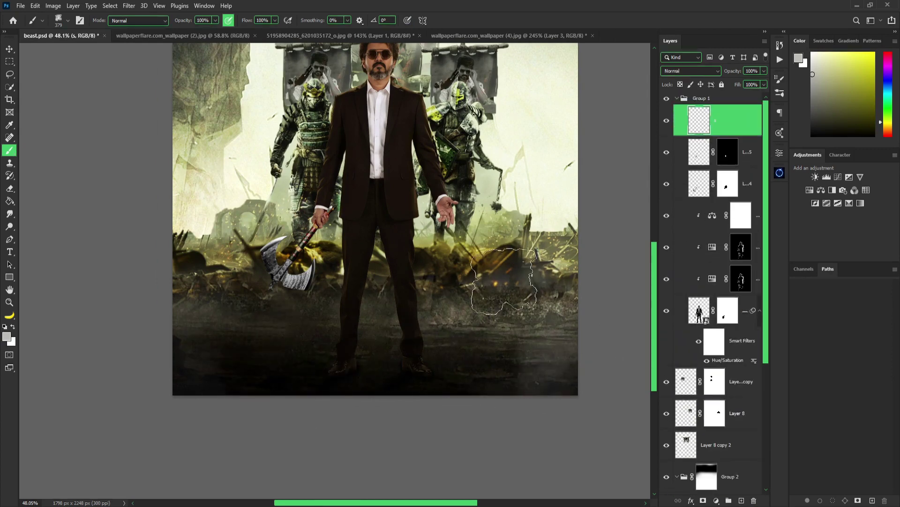
scroll(406, 432, down, 2)
drag(350, 469, 261, 468)
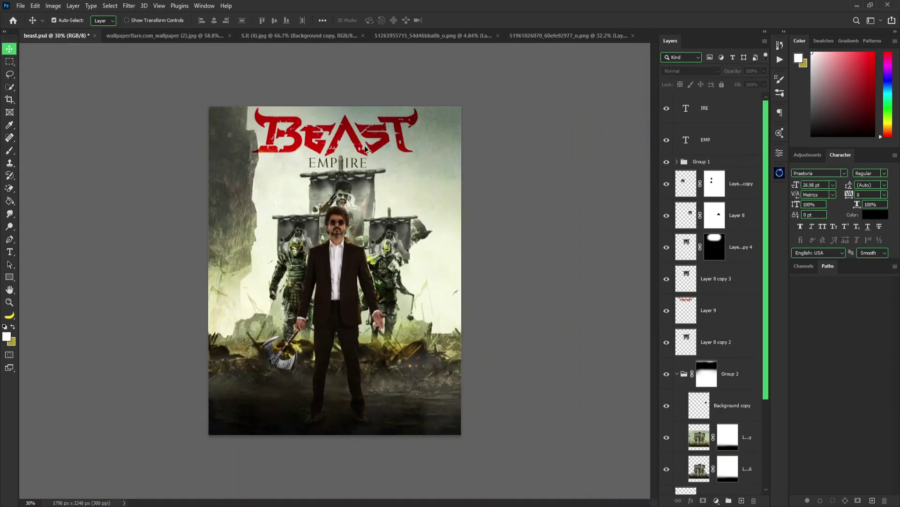
- Stamp the visible poster to a new layer and open the Earth photo from Same A2 Files
key(ctrl+shift+alt+e)
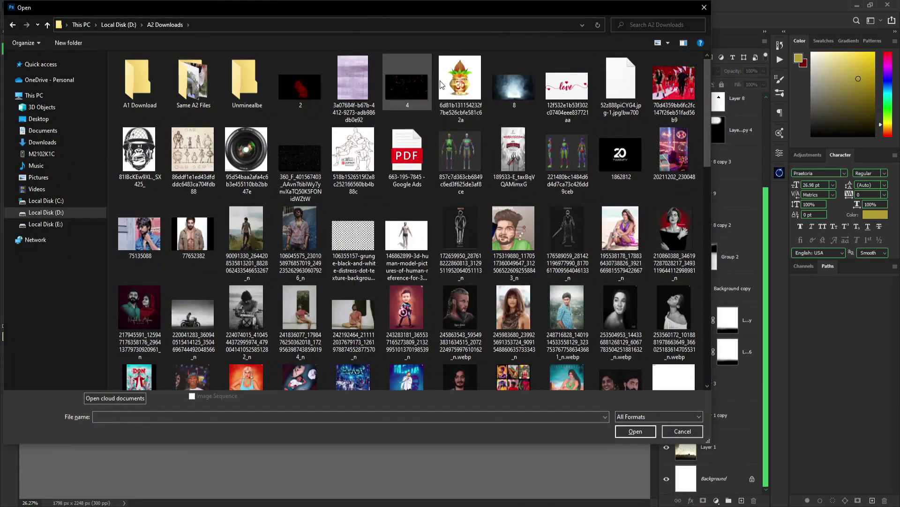
scroll(467, 238, down, 5)
scroll(467, 238, down, 5)
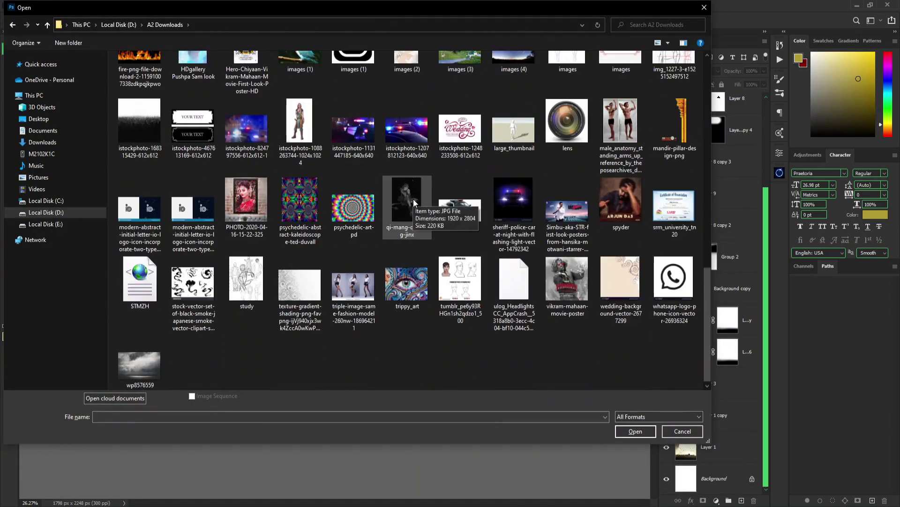
scroll(467, 238, down, 5)
scroll(467, 237, up, 10)
scroll(328, 188, up, 10)
double_click(193, 78)
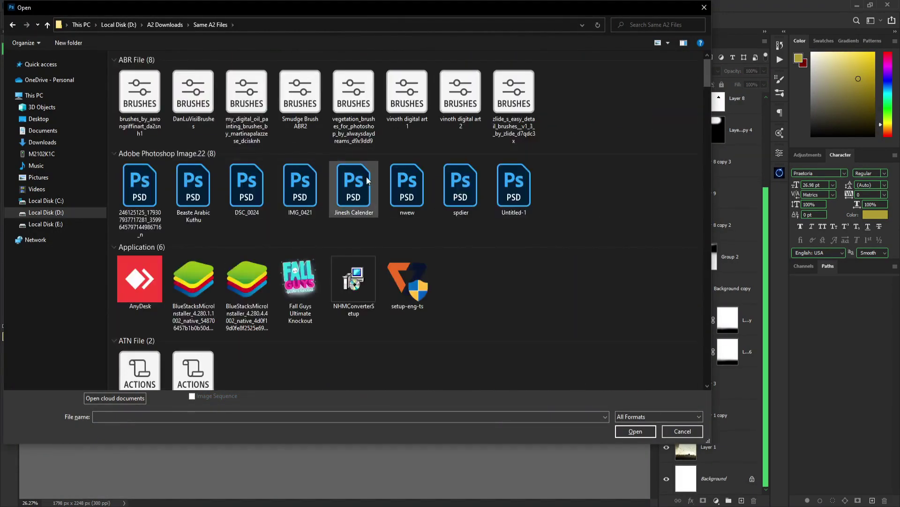
scroll(379, 200, down, 10)
scroll(379, 199, down, 5)
scroll(379, 199, down, 5)
scroll(379, 199, down, 5)
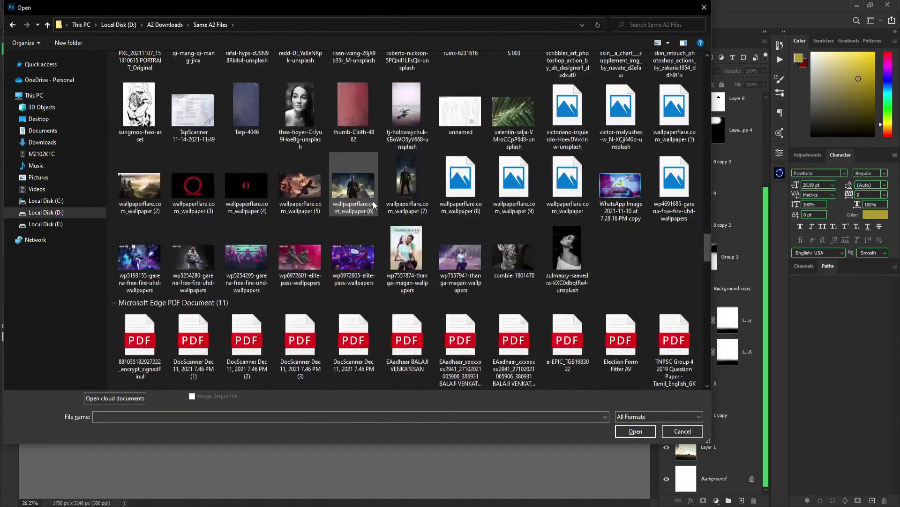
double_click(208, 163)
- Copy the Earth into the poster and shrink it to moon size at the top right
key(m)
drag(167, 133, 451, 230)
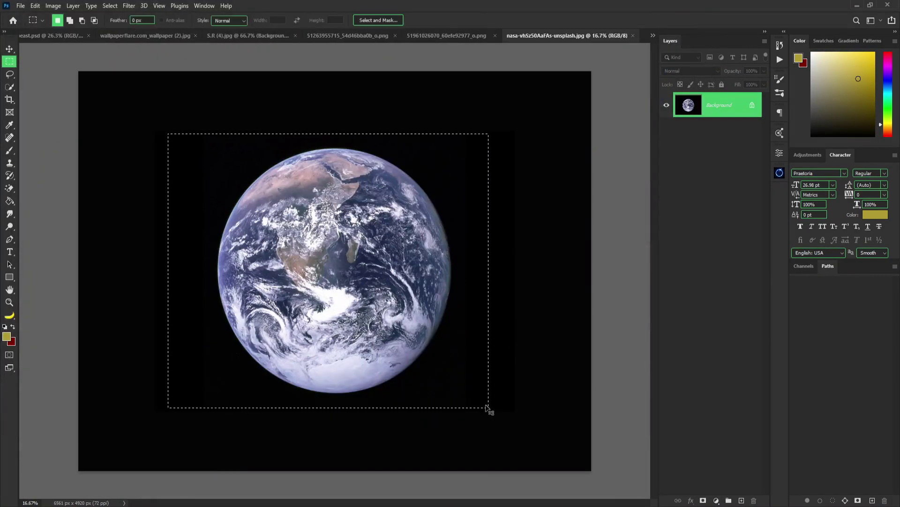
key(ctrl+j)
drag(328, 267, 450, 162)
key(ctrl+t)
mouse_move(446, 412)
mouse_down()
mouse_move(397, 263)
mouse_move(408, 201)
mouse_move(464, 141)
mouse_up()
click(464, 21)
- Set the moon layer to Screen and move it below Layer 8 copy 2
click(691, 70)
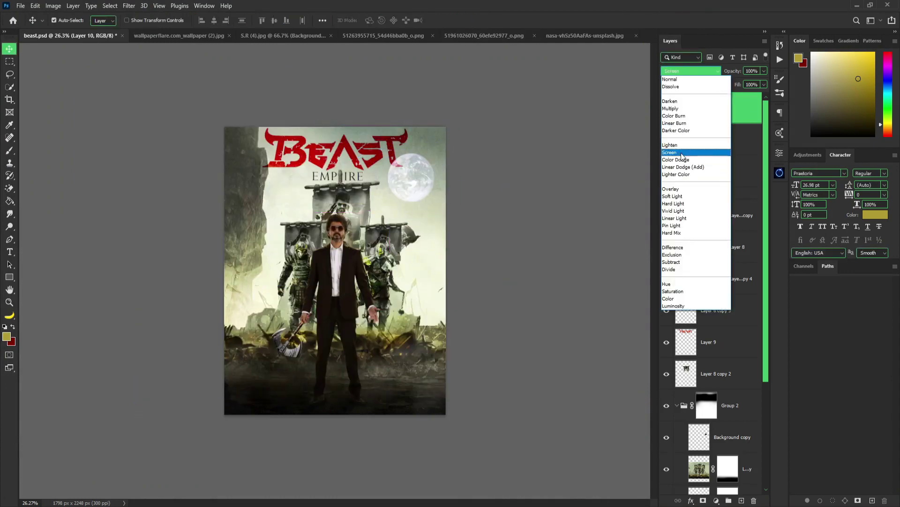
click(682, 152)
drag(704, 106, 731, 338)
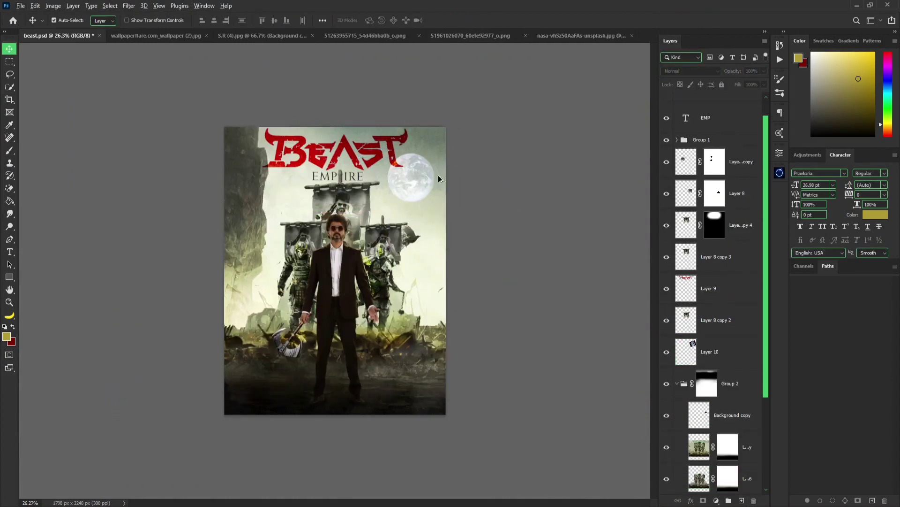
scroll(439, 179, up, 5)
- Shift the moon's hue with a Hue/Saturation adjustment
key(ctrl+u)
drag(559, 165, 593, 166)
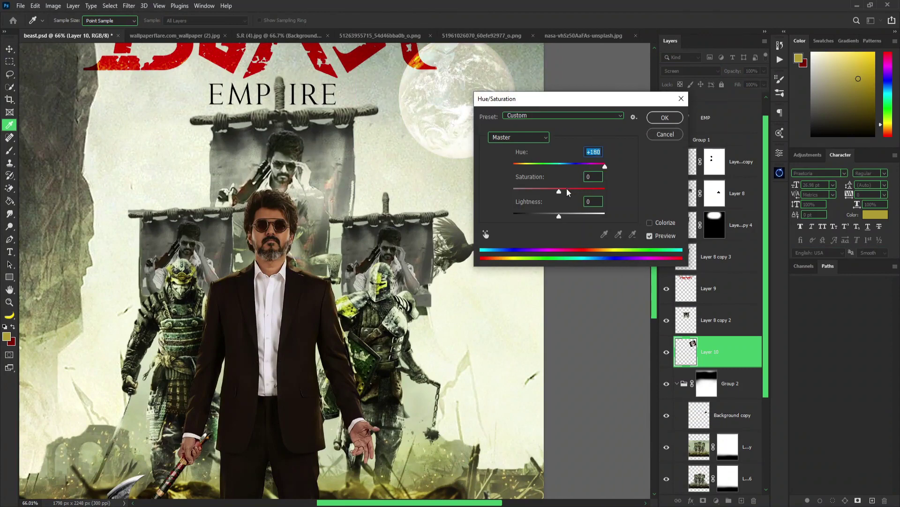
click(665, 121)
- Reposition the moon beside the BEAST title at the top right
scroll(509, 140, down, 5)
key(ctrl+t)
mouse_move(413, 173)
mouse_down()
mouse_move(421, 179)
mouse_move(406, 191)
mouse_up()
key(Return)
click(703, 500)
key(b)
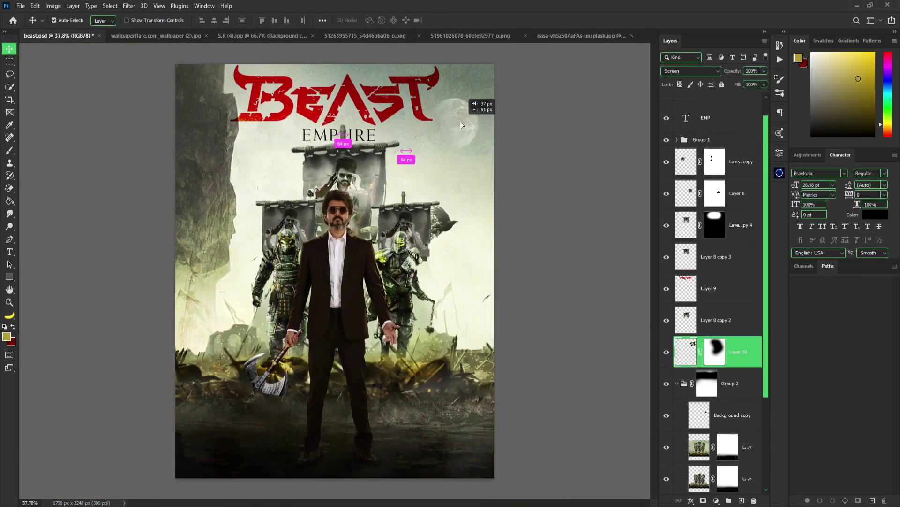
drag(457, 125, 462, 138)
key(ctrl+t)
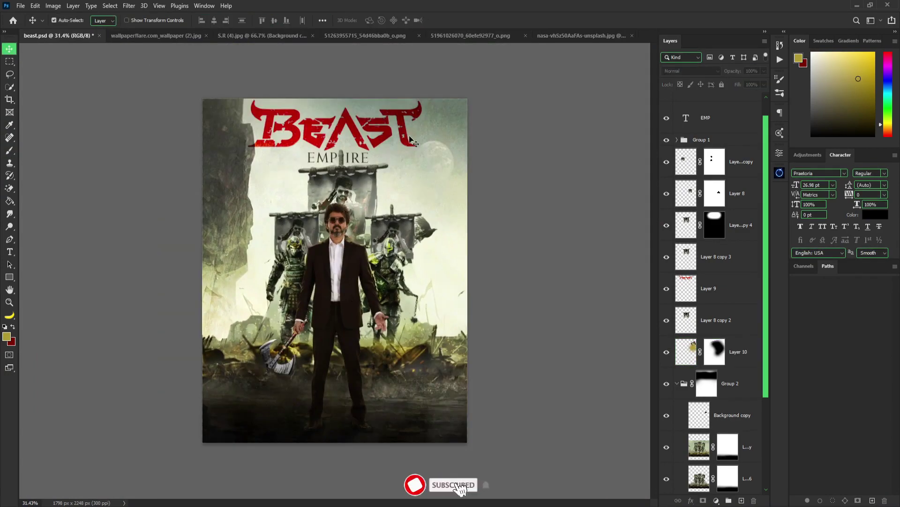
- Close the spare gold BEAST logo and the other source image without saving
click(419, 36)
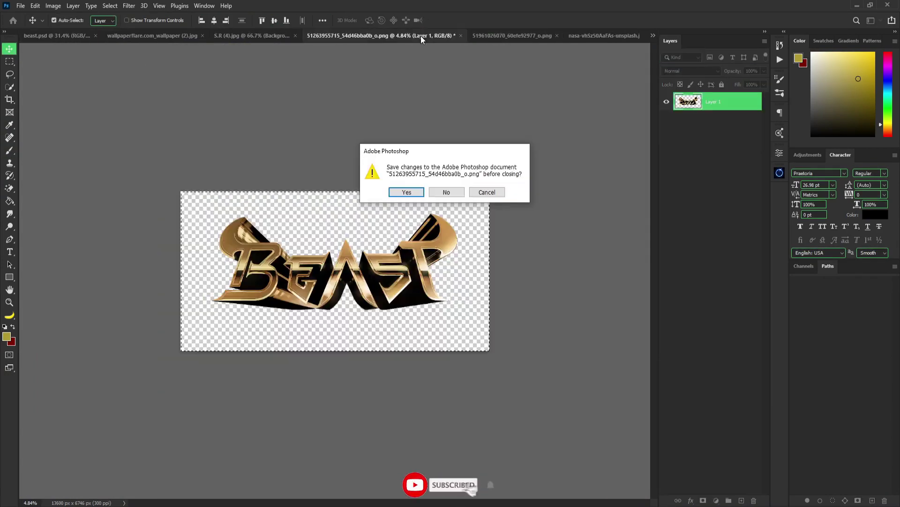
key(n)
click(502, 34)
key(n)
- Open the glass_4361 image
key(ctrl+o)
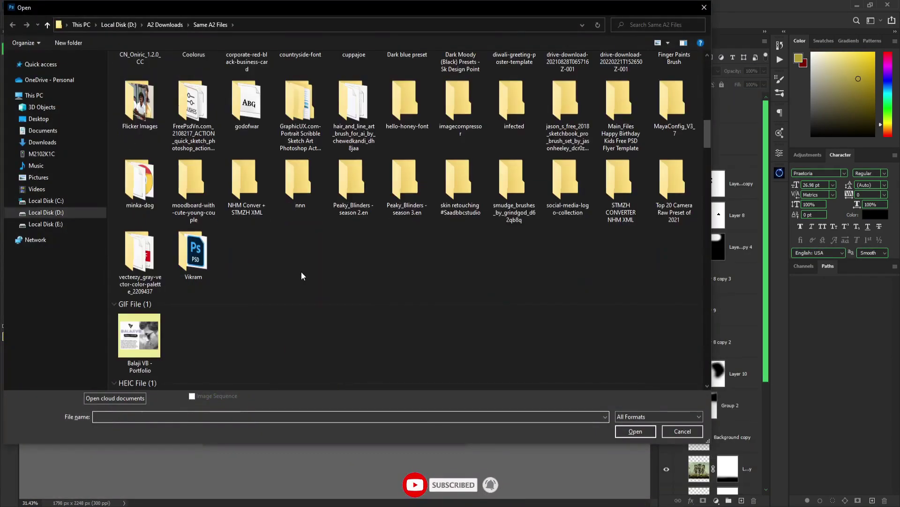
scroll(303, 283, down, 10)
scroll(302, 283, down, 10)
scroll(302, 283, down, 10)
scroll(303, 283, down, 10)
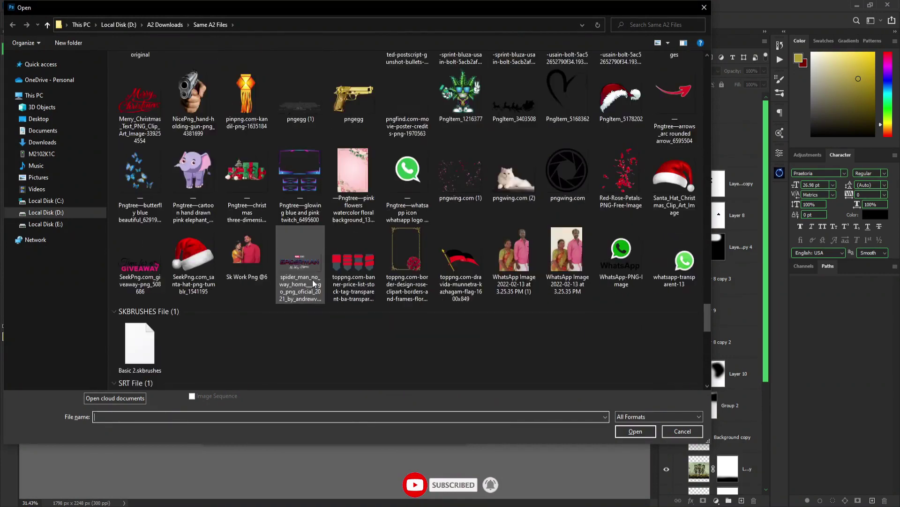
scroll(302, 283, down, 10)
scroll(303, 283, up, 5)
scroll(260, 331, down, 3)
scroll(249, 305, up, 5)
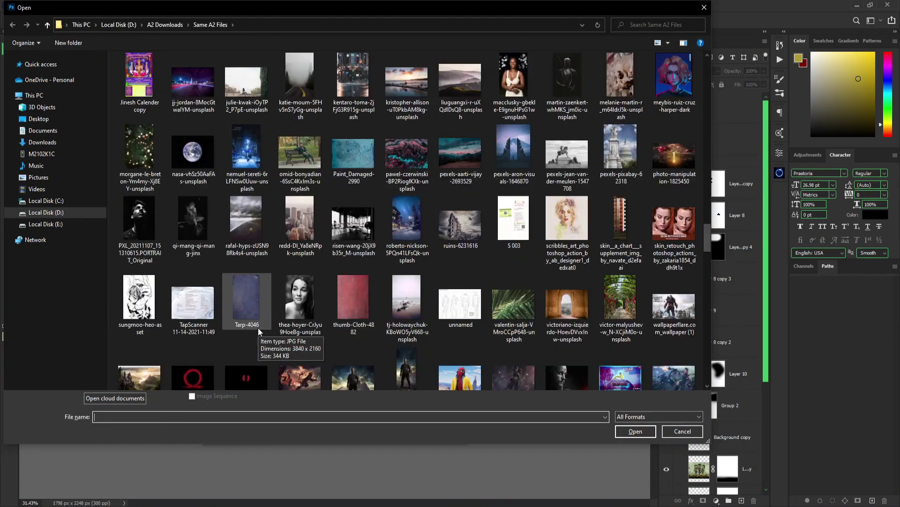
scroll(281, 310, up, 5)
scroll(375, 211, up, 3)
double_click(405, 178)
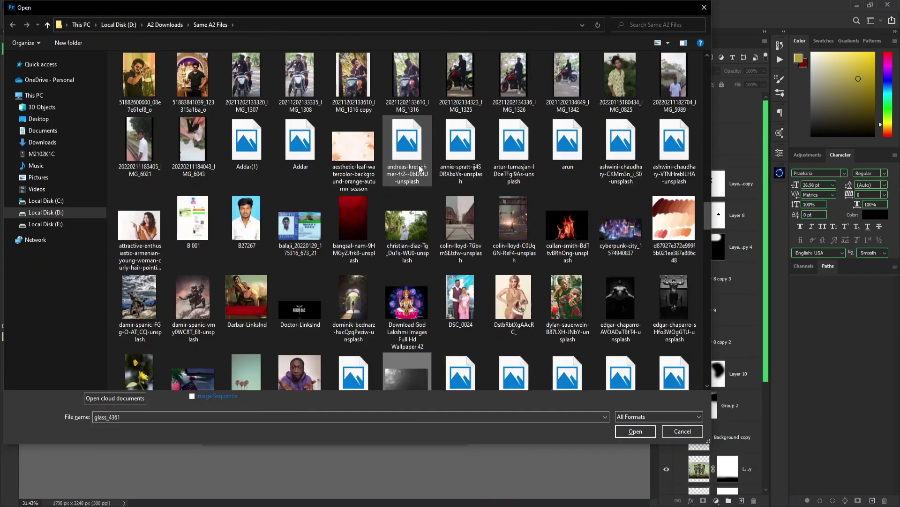
- Undo the bottom mist and mask, then merge the blurred copy into Group 2 copy 2
key(ctrl+Tab)
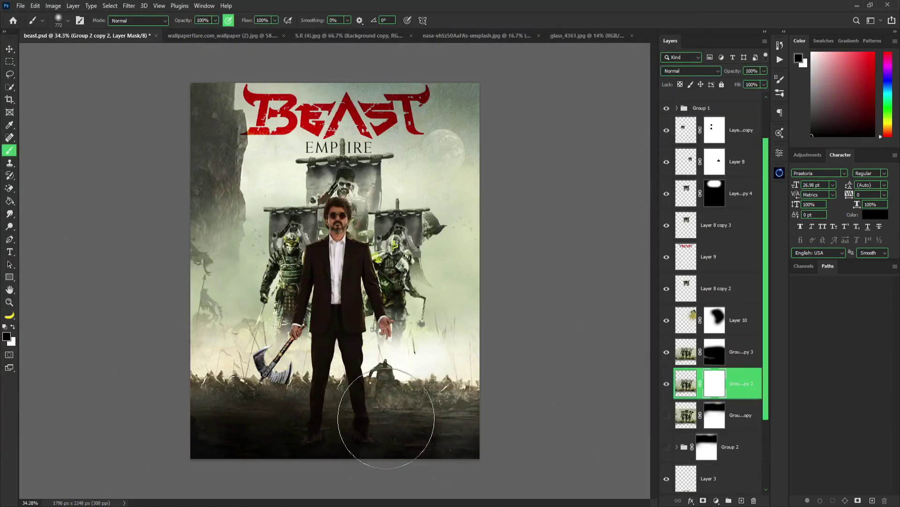
key(ctrl+z)
key(ctrl+z)
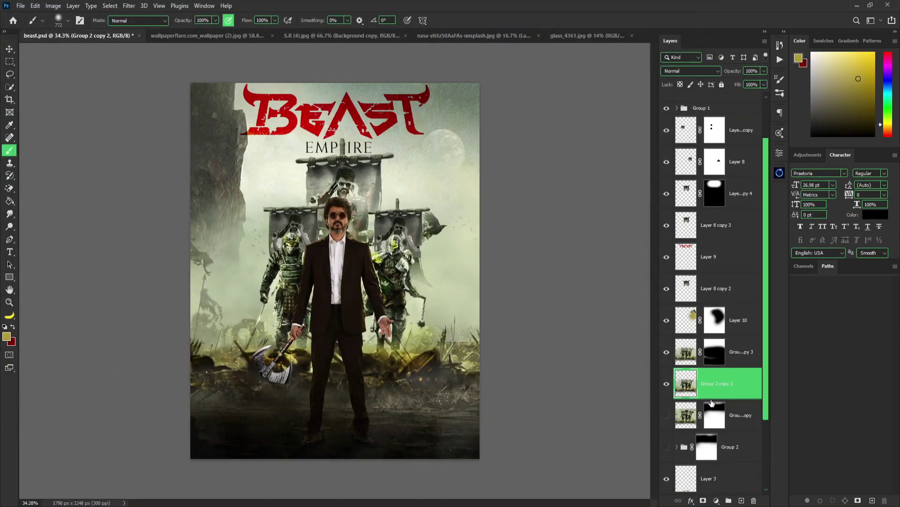
key(ctrl+z)
key(ctrl+z)
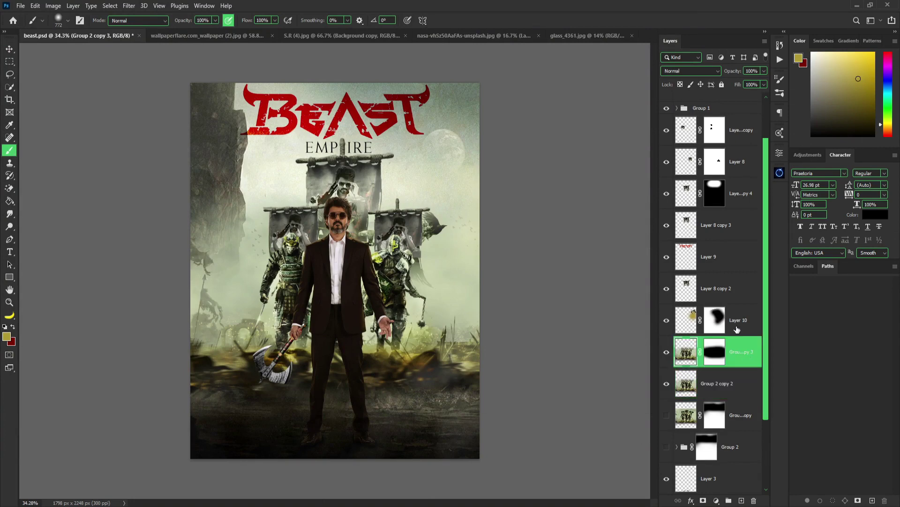
right_click(720, 354)
click(735, 401)
key(ctrl+shift+z)
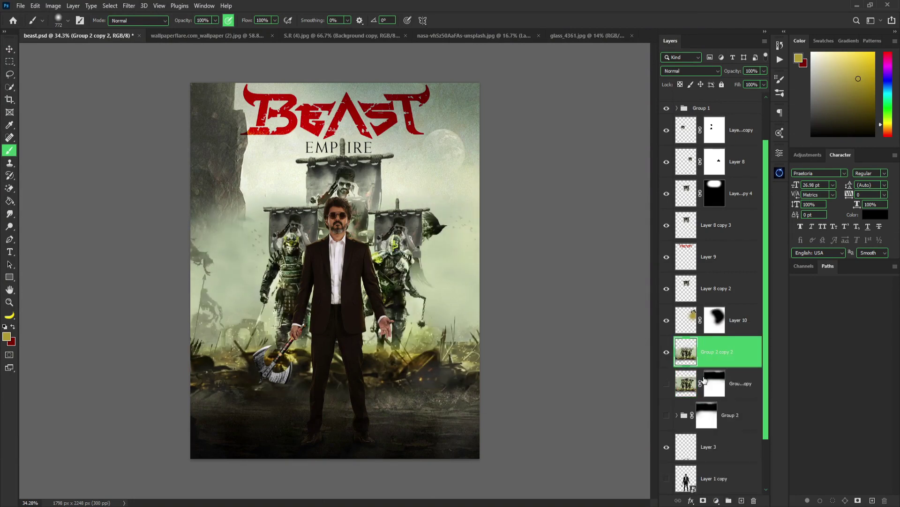
key(ctrl+shift+z)
key(ctrl+shift+z)
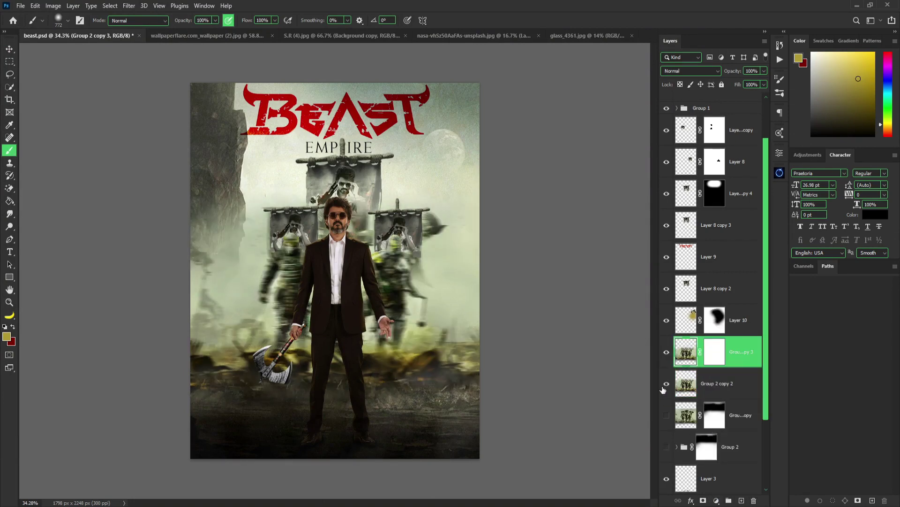
right_click(720, 353)
click(735, 401)
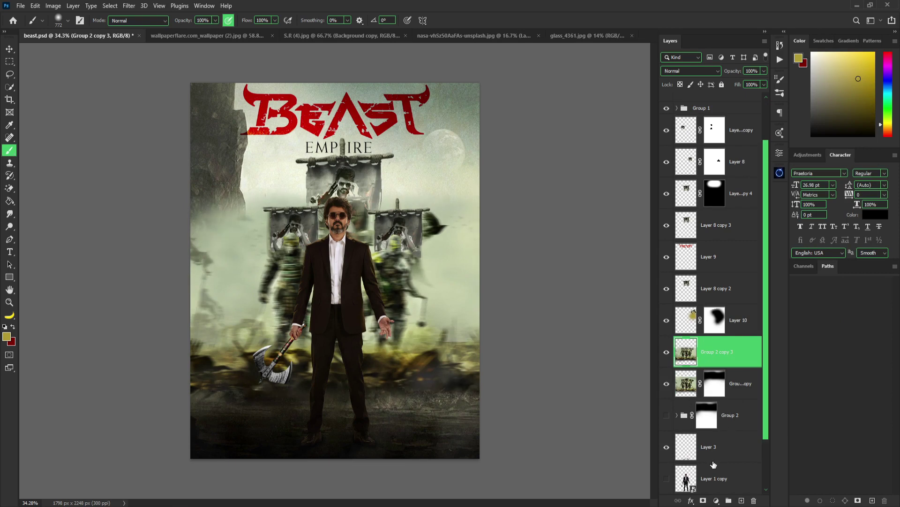
- Mask Group 2 copy 3, apply the Group 2 copy mask, and colorize the battlefield layer
click(703, 500)
click(739, 384)
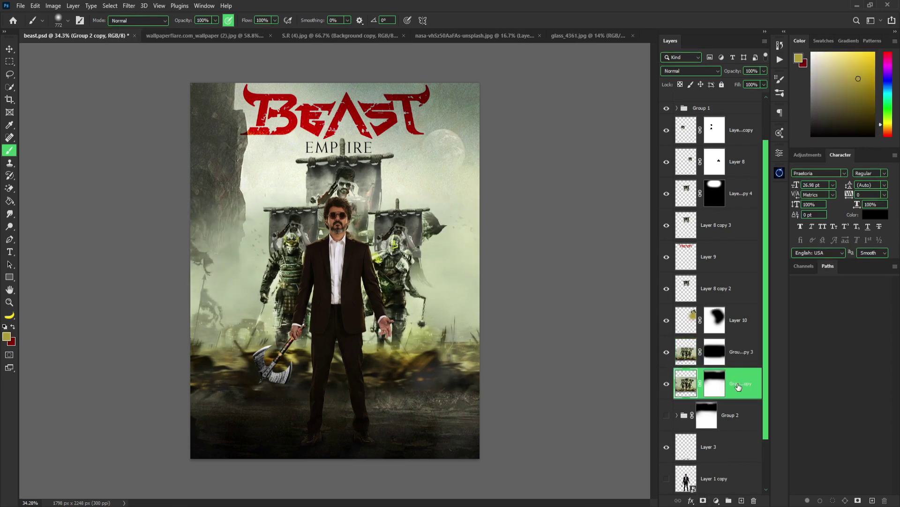
right_click(713, 349)
click(741, 375)
key(ctrl+u)
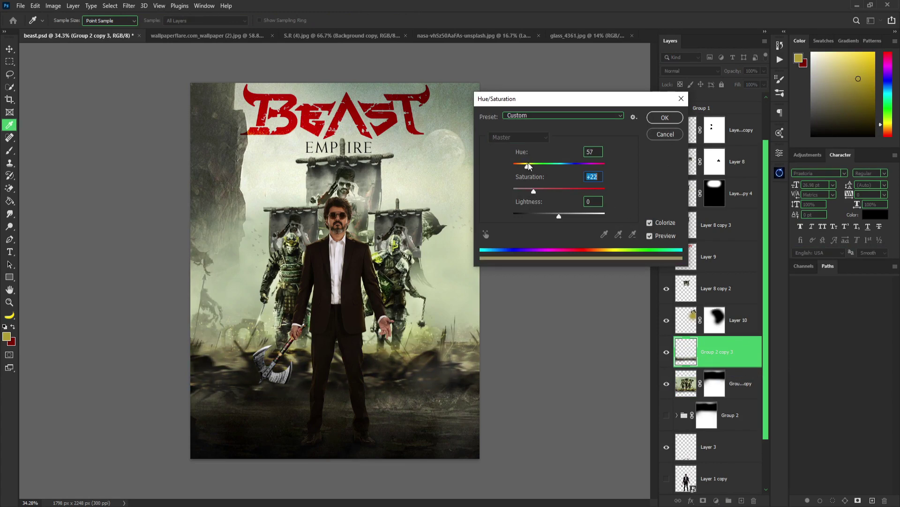
key(Escape)
- Add a clipped Hue/Saturation layer at -72 saturation, masking out both knights
click(716, 500)
click(741, 402)
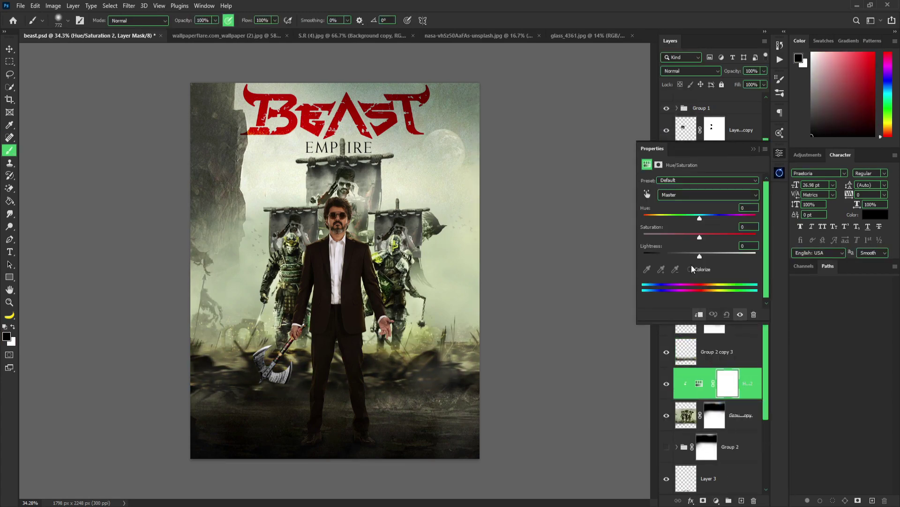
drag(699, 237, 666, 236)
click(754, 148)
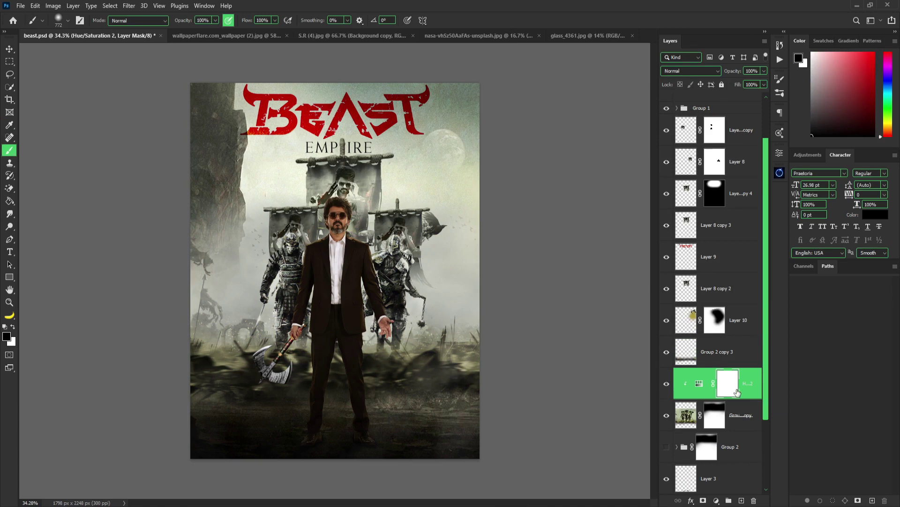
key(x)
drag(257, 262, 286, 281)
drag(399, 253, 375, 291)
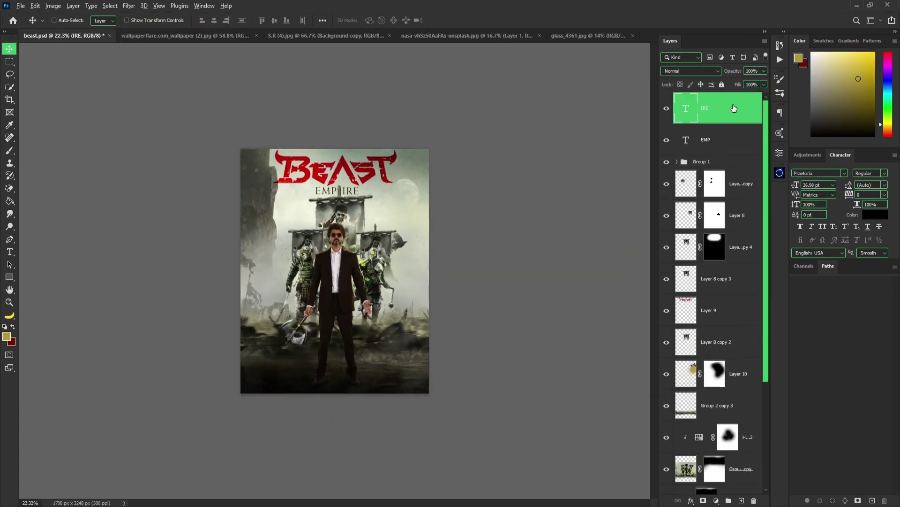
- Grade the merged top layer with the Camera Raw Filter's Color Mixer saturation and apply it
key(ctrl+shift+a)
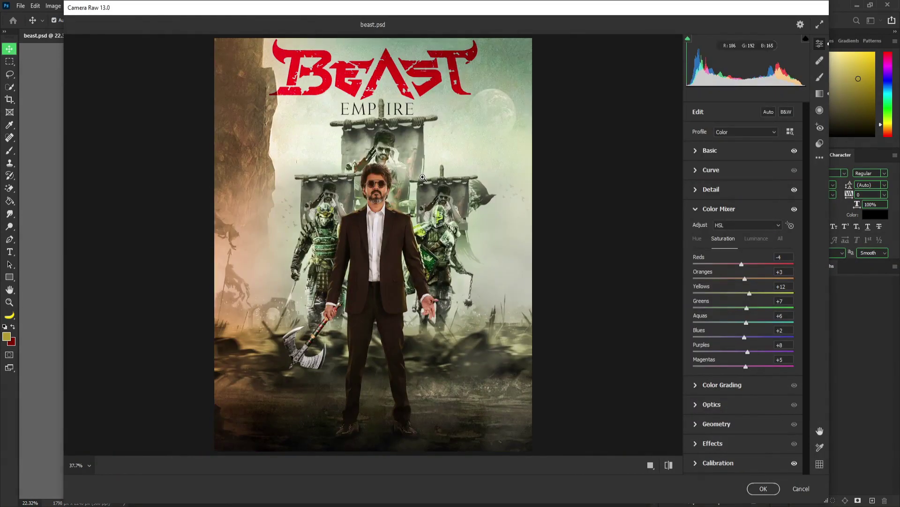
key(Return)
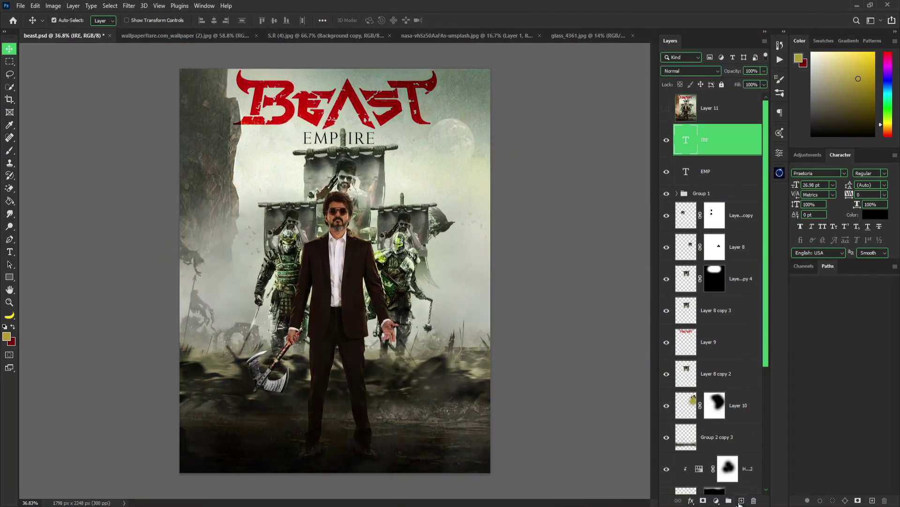
- Reopen the Camera Raw Filter on the poster and load the saved grading settings
key(ctrl+shift+a)
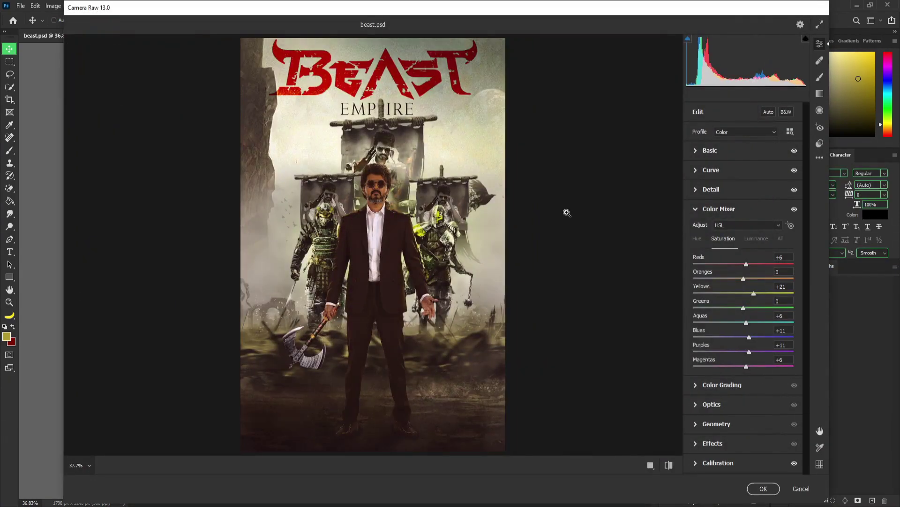
click(820, 157)
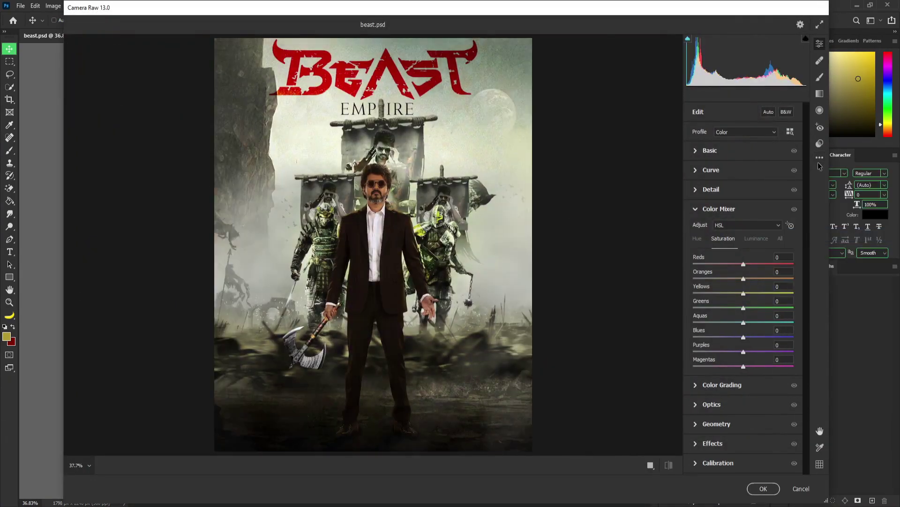
scroll(386, 177, up, 5)
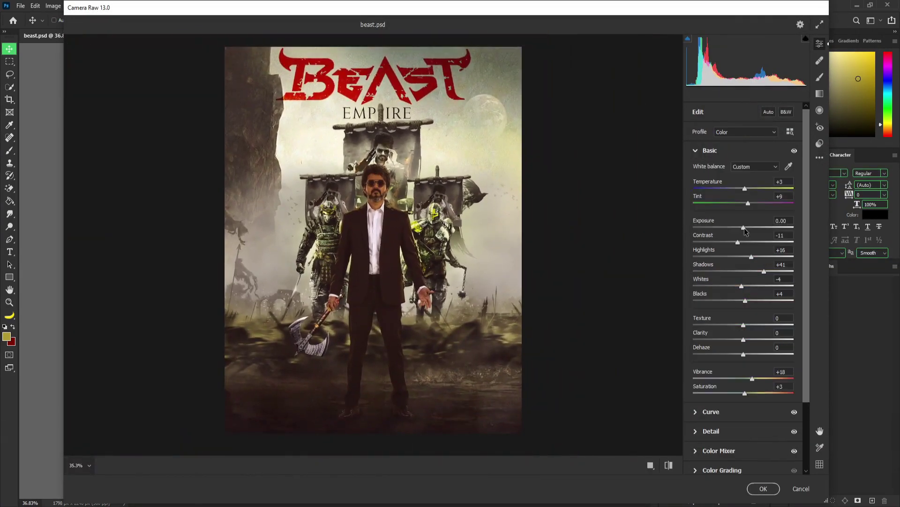